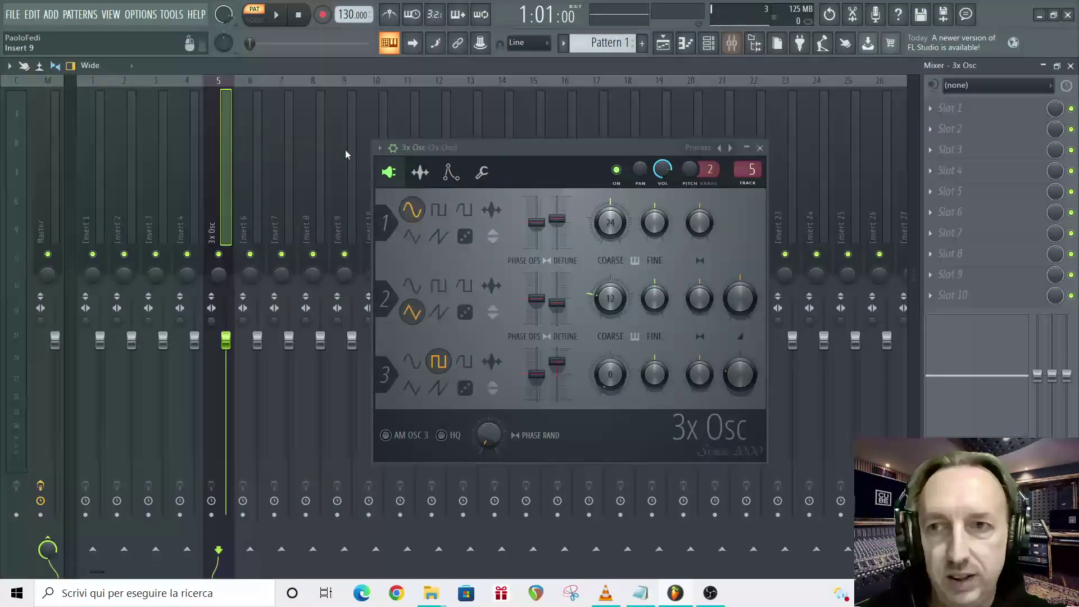
Step: Close the 3x Osc window and load Fruity Parametric EQ 2 into the first effect slot of its mixer track
click(748, 149)
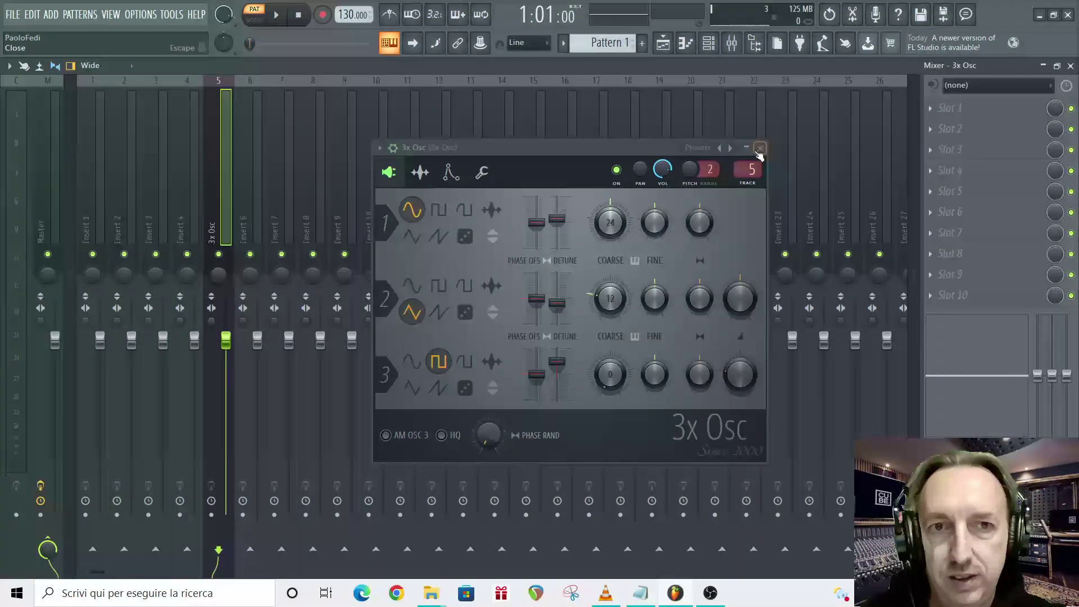
click(932, 107)
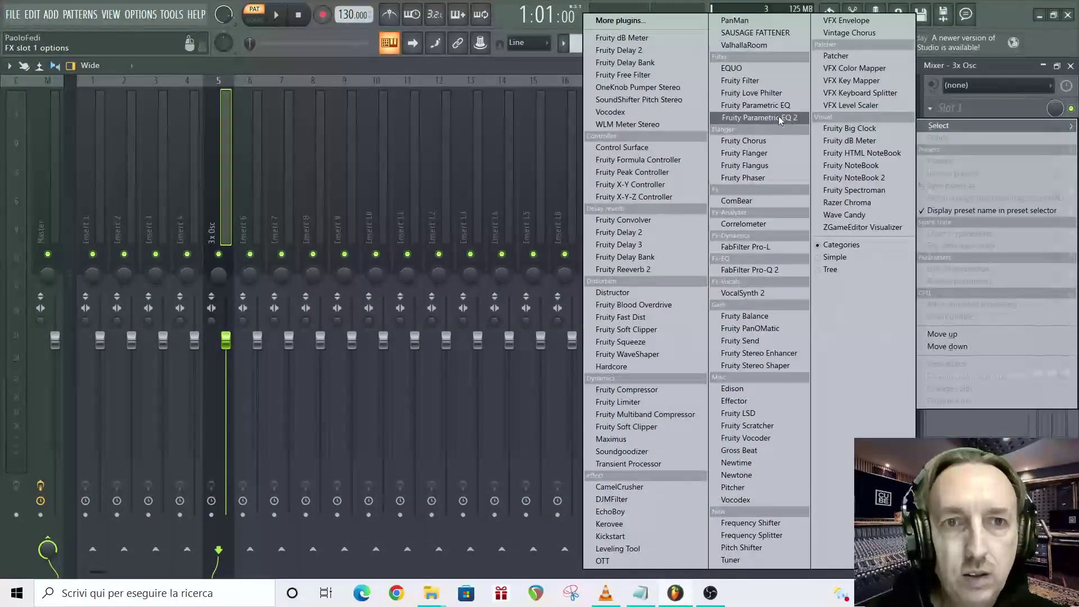
click(778, 116)
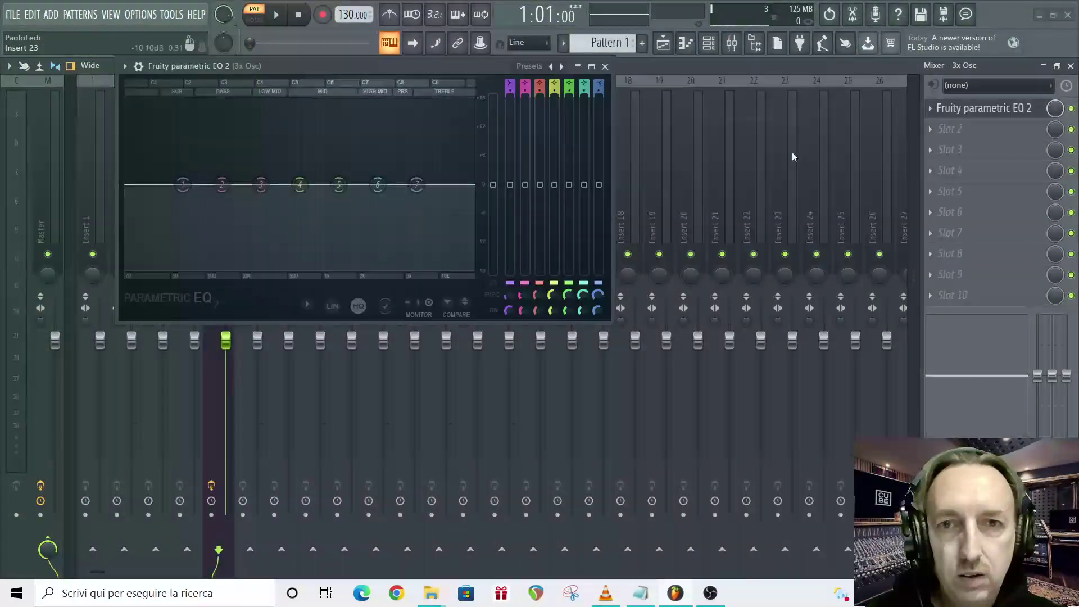
Step: Enlarge the Fruity Parametric EQ 2 window so it covers most of the mixer area
drag(890, 499, 833, 485)
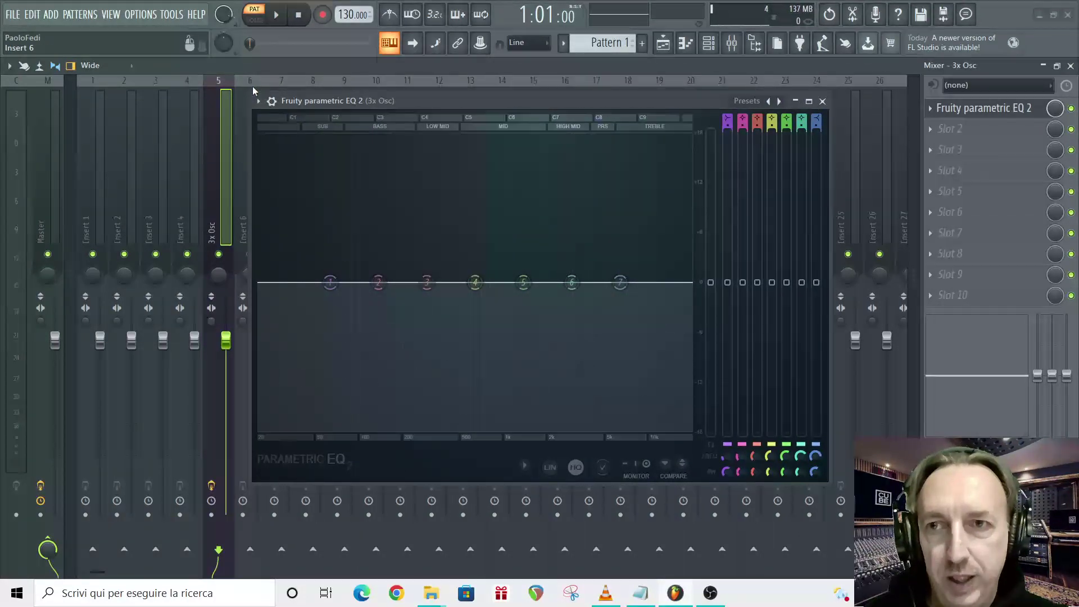
drag(252, 93, 147, 44)
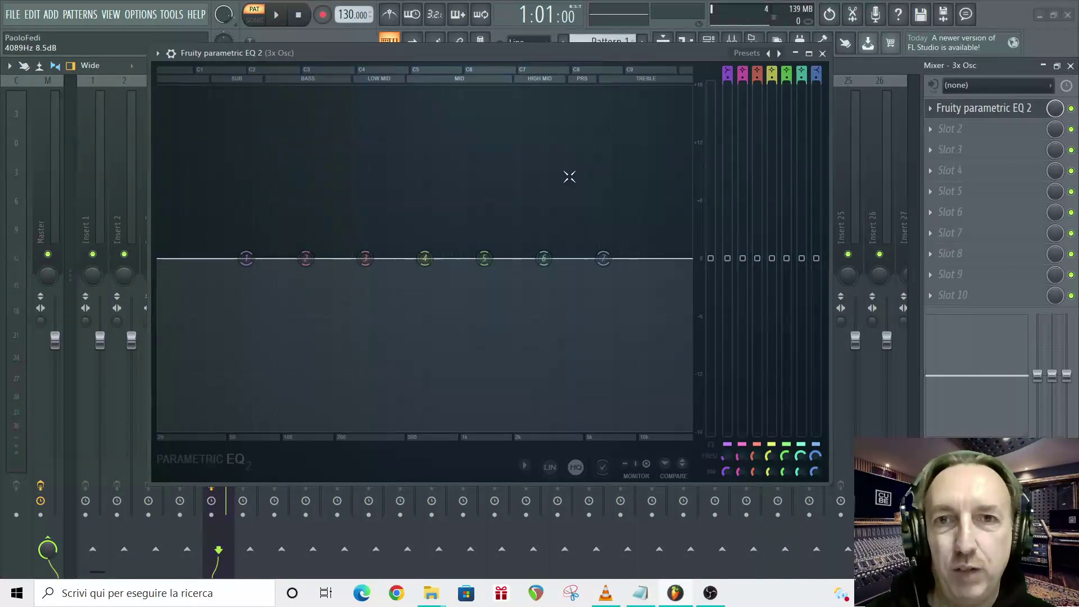
double_click(521, 50)
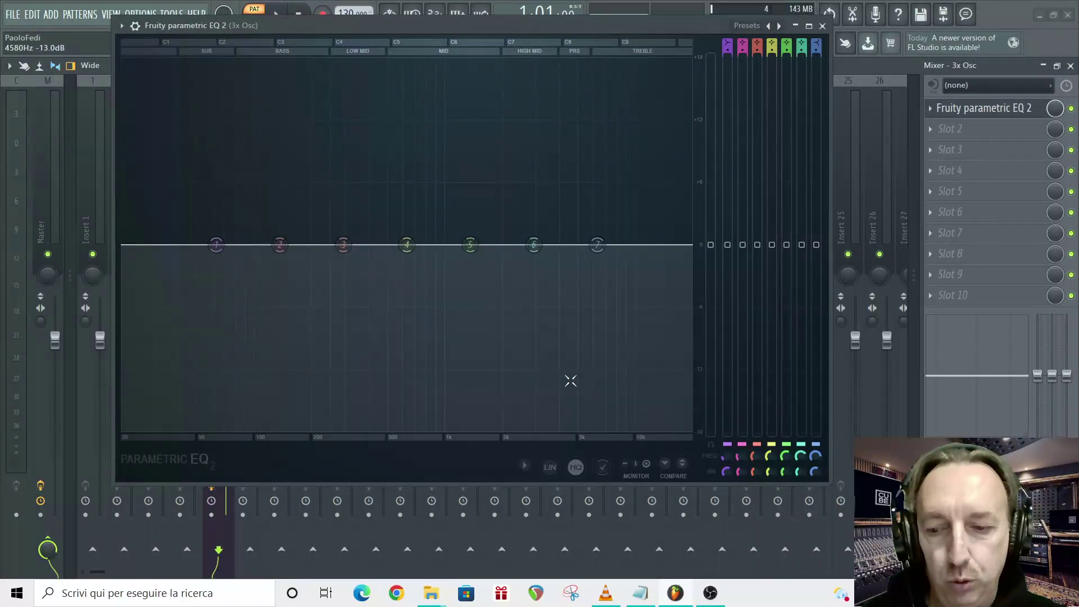
Step: Play a range of 3x Osc notes from low to high to examine their frequency spectrum in the equalizer
key(c)
key(c)
key(v)
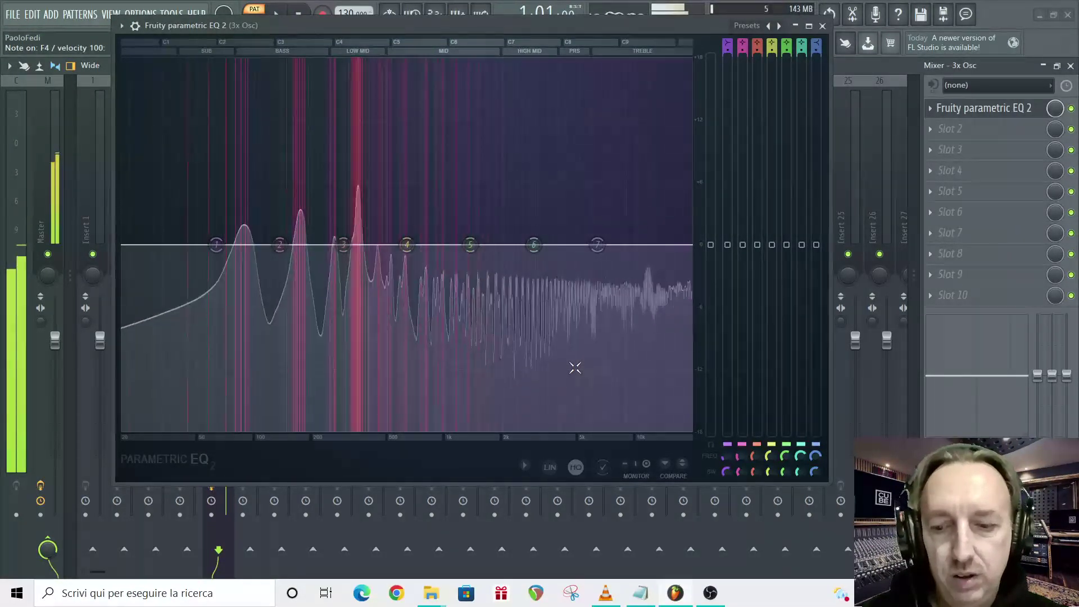
key(b)
key(n)
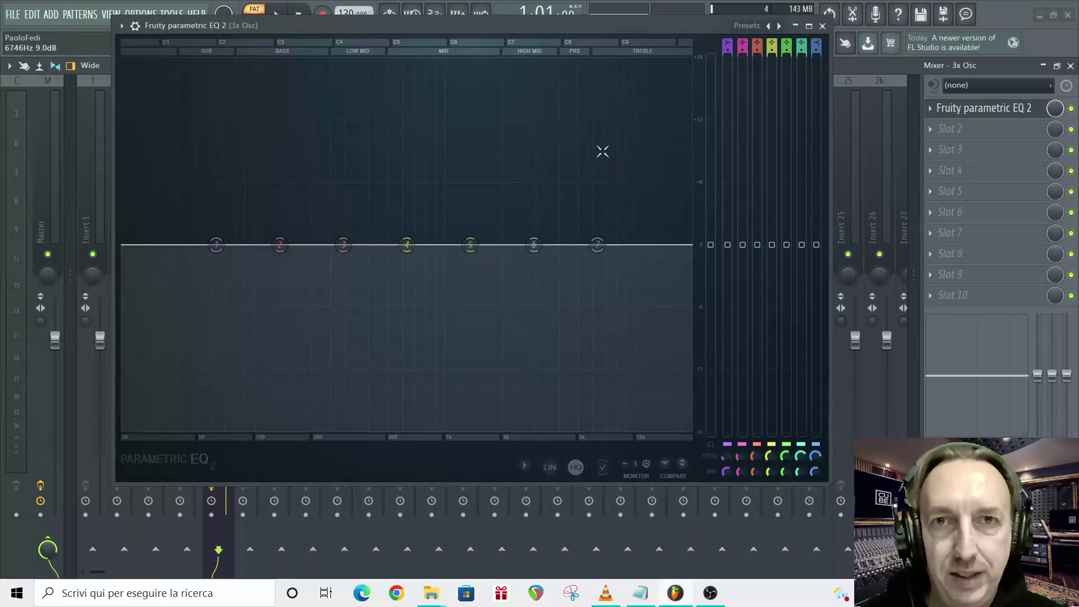
key(z)
key(x)
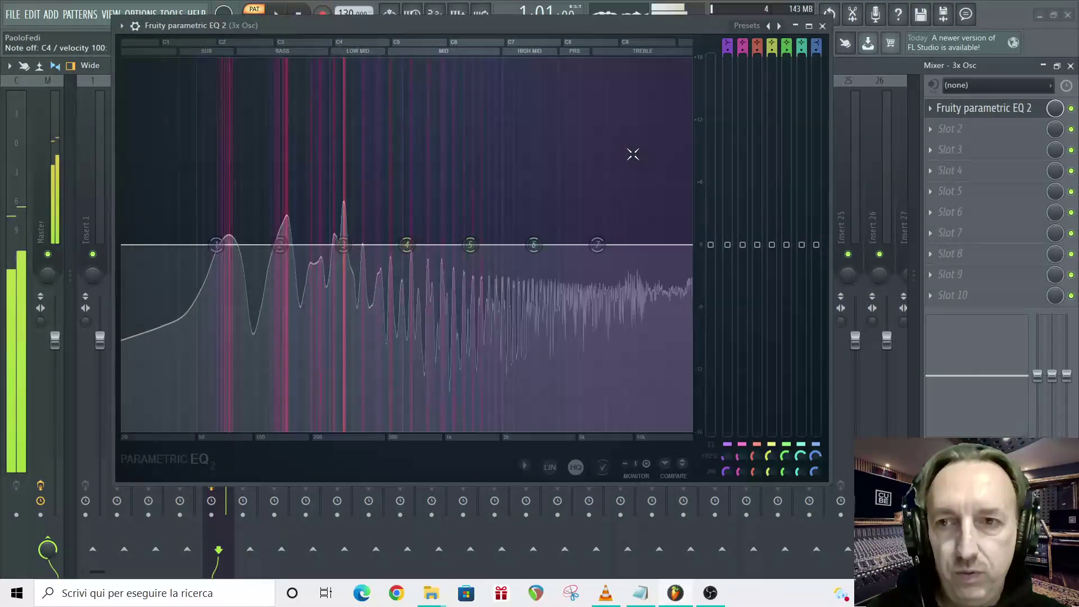
key(c)
key(v)
key(b)
key(n)
key(m)
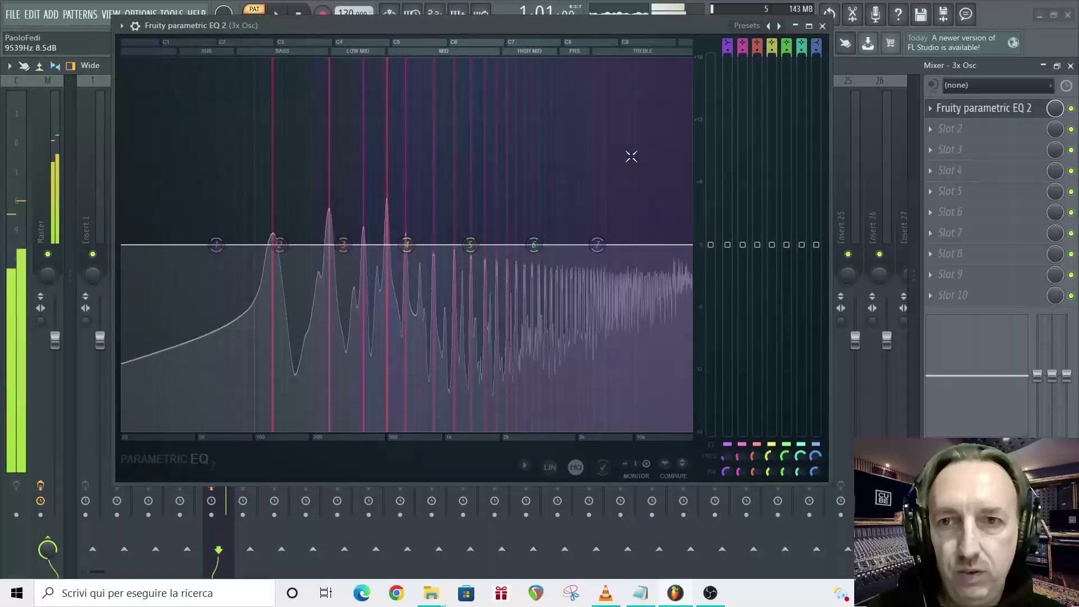
key(comma)
key(period)
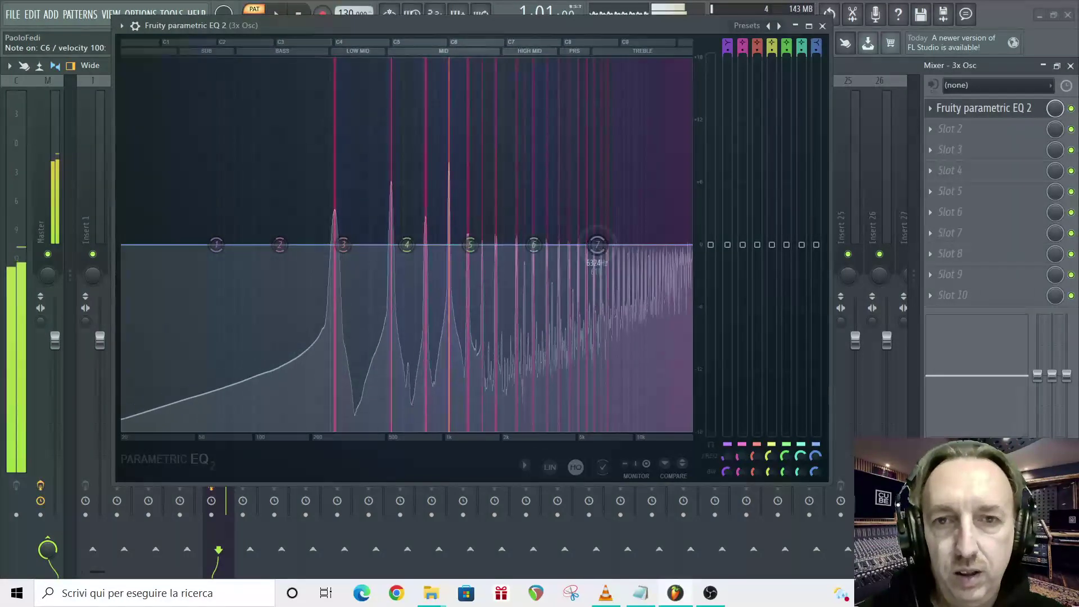
Step: Try a mid-frequency boost with band 7, and tune band 1 to C4 (261.6 Hz) before returning it to 63 Hz
drag(600, 252, 473, 138)
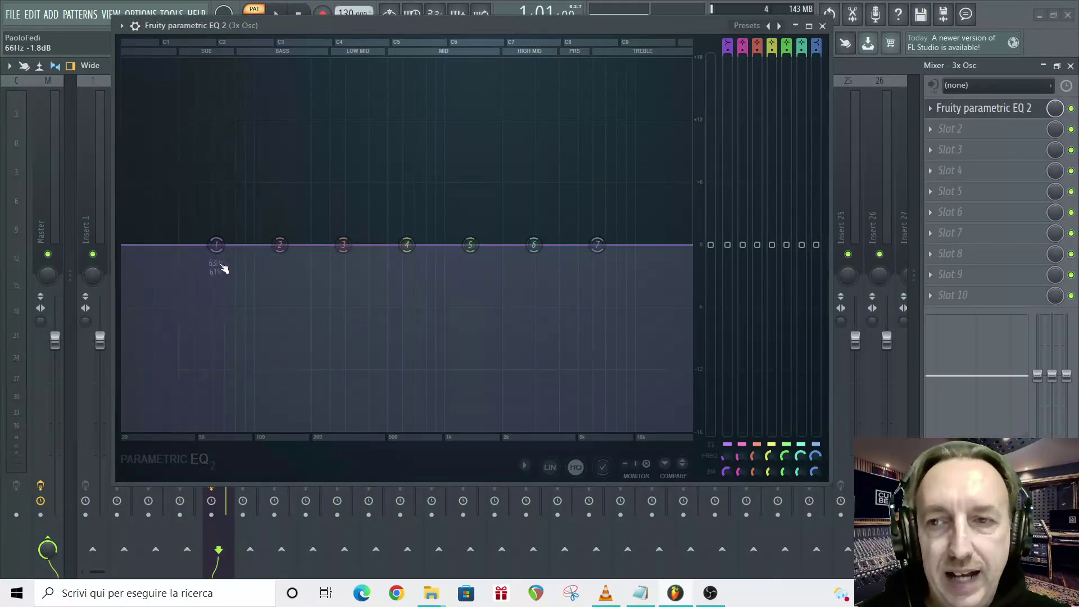
right_click(217, 247)
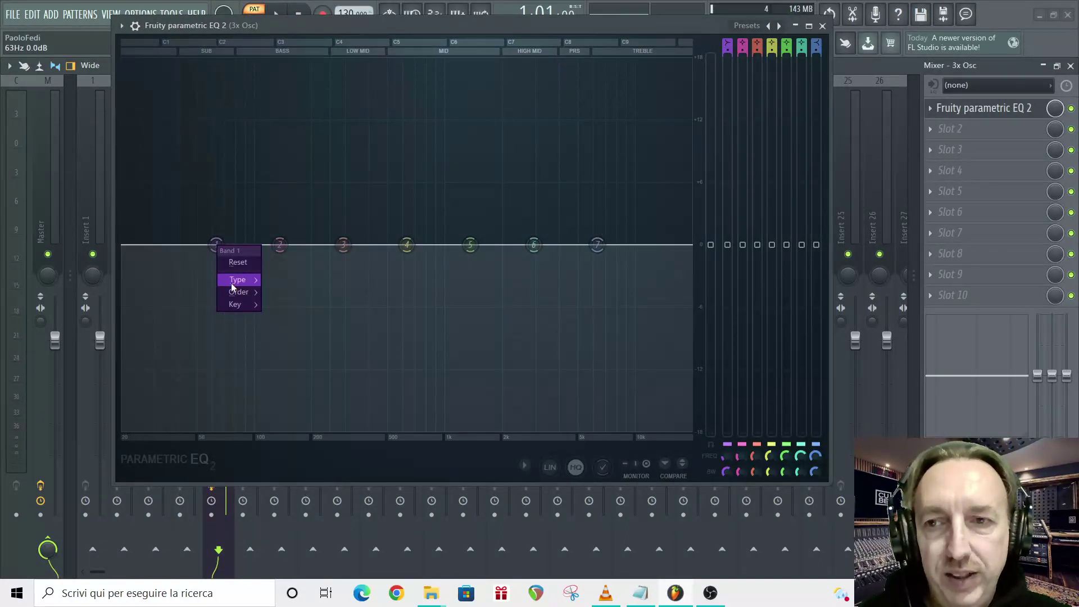
mouse_move(233, 281)
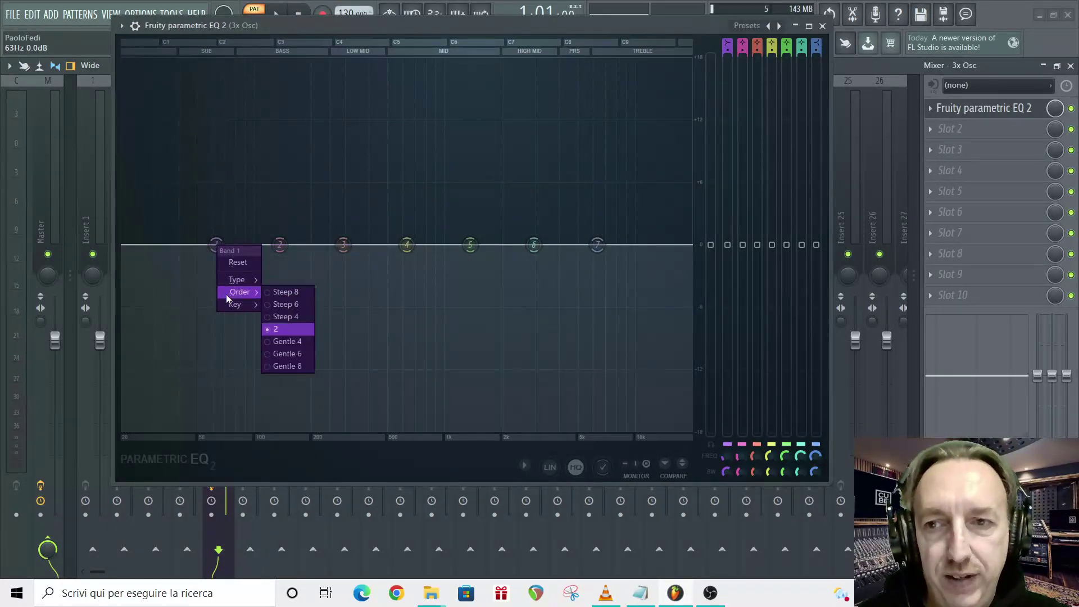
mouse_move(236, 306)
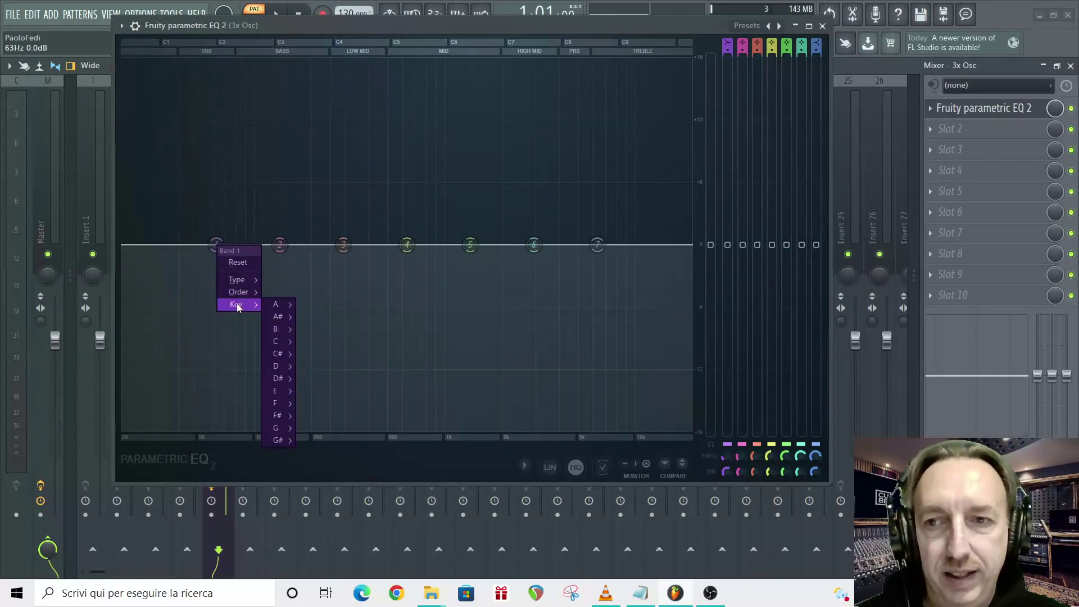
mouse_move(279, 330)
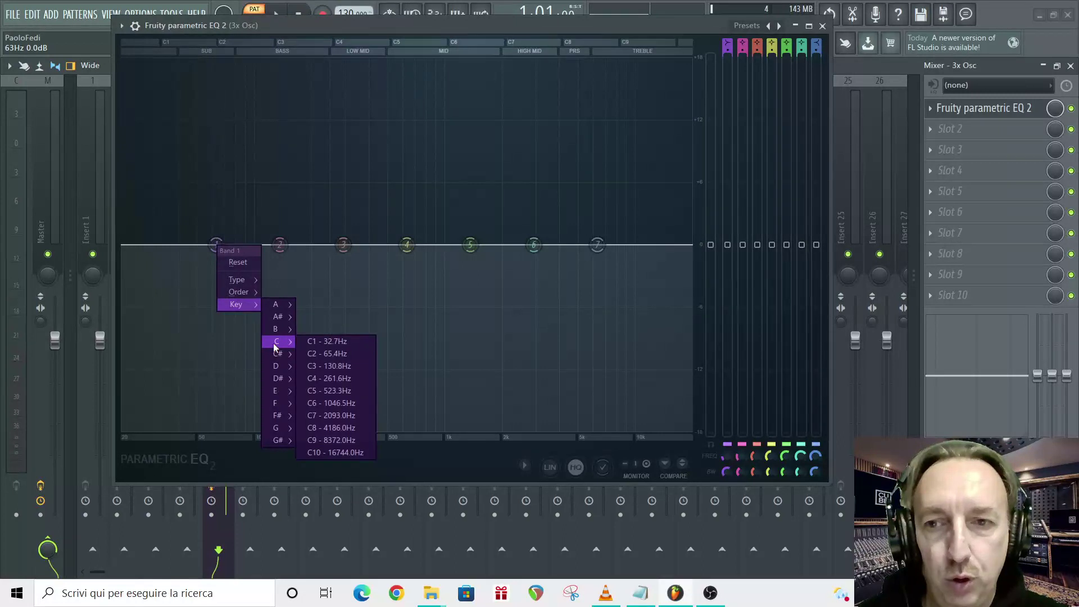
click(351, 378)
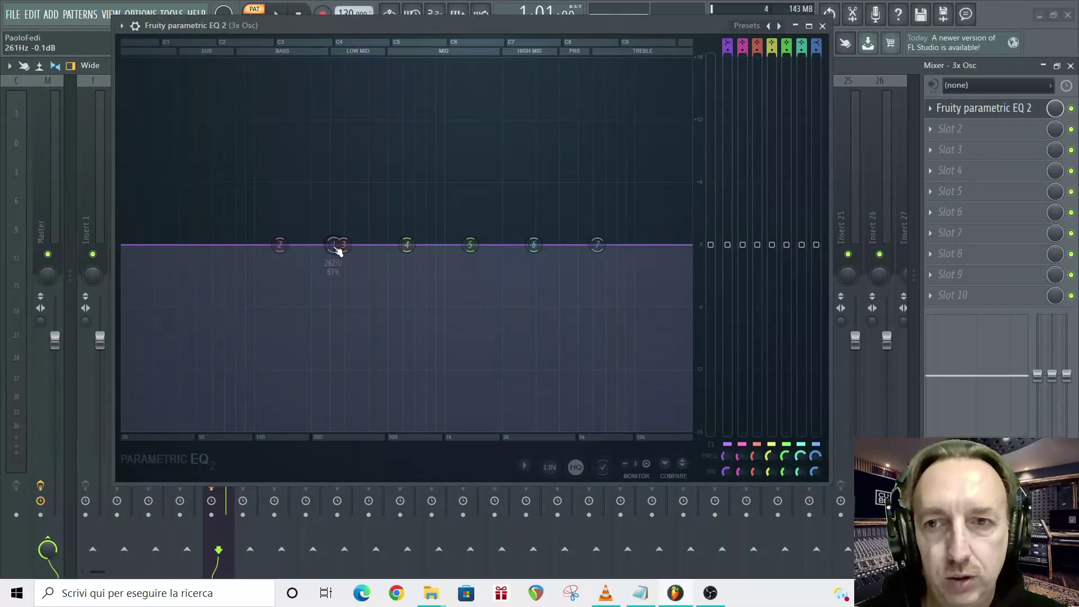
drag(337, 252, 216, 245)
Step: Change band 1 to a Low pass filter and shift its cutoff slightly higher
right_click(217, 246)
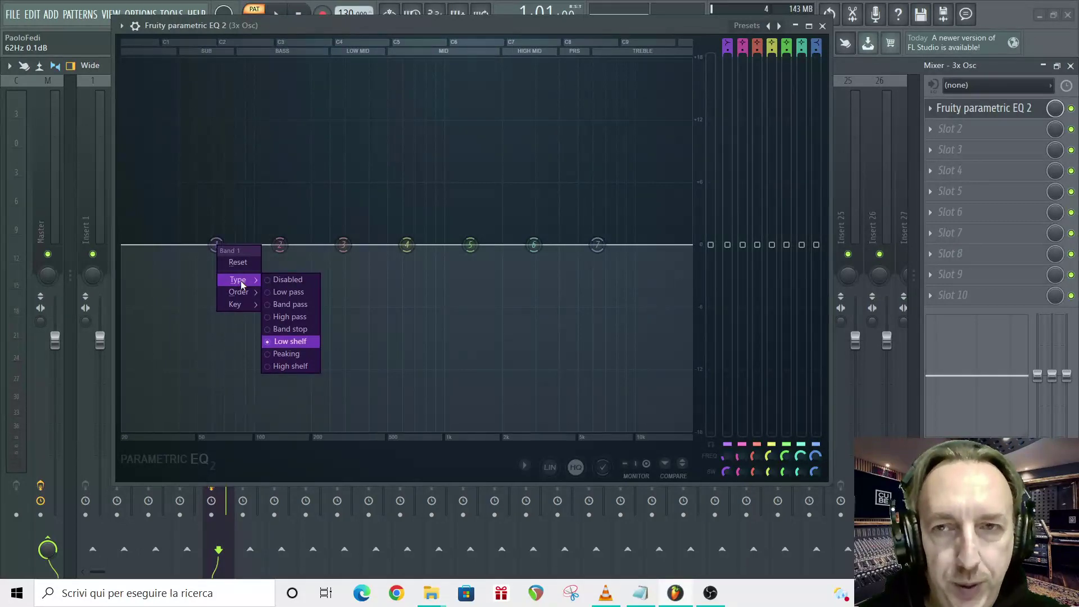
click(288, 293)
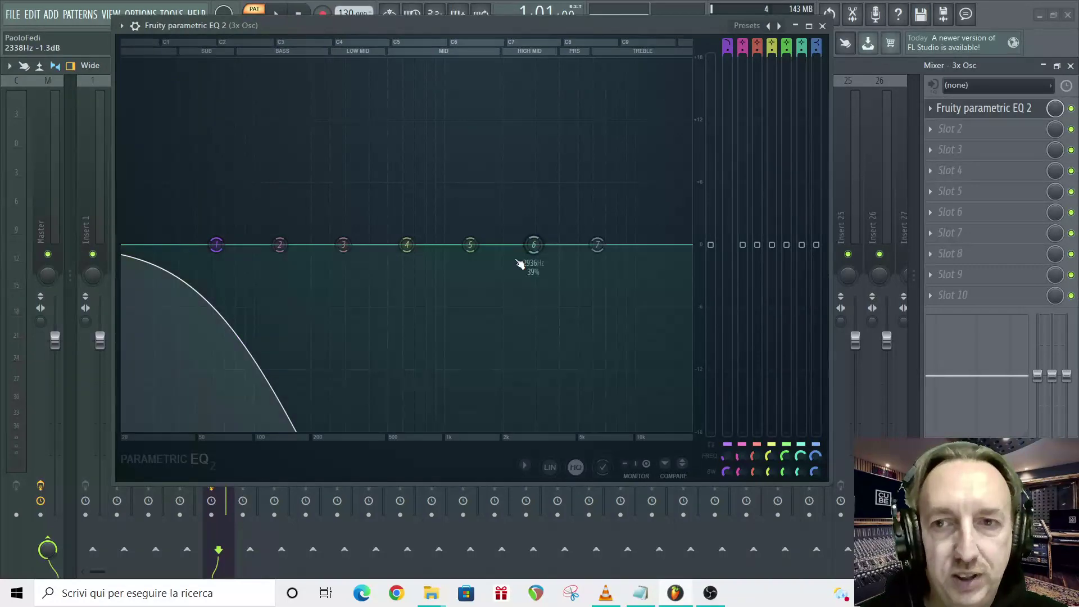
key(space)
mouse_move(228, 251)
mouse_down()
mouse_move(620, 245)
mouse_move(240, 245)
mouse_up()
Step: Change band 1 to a High pass filter and lower its cutoff to about 58 Hz
right_click(227, 245)
mouse_move(248, 279)
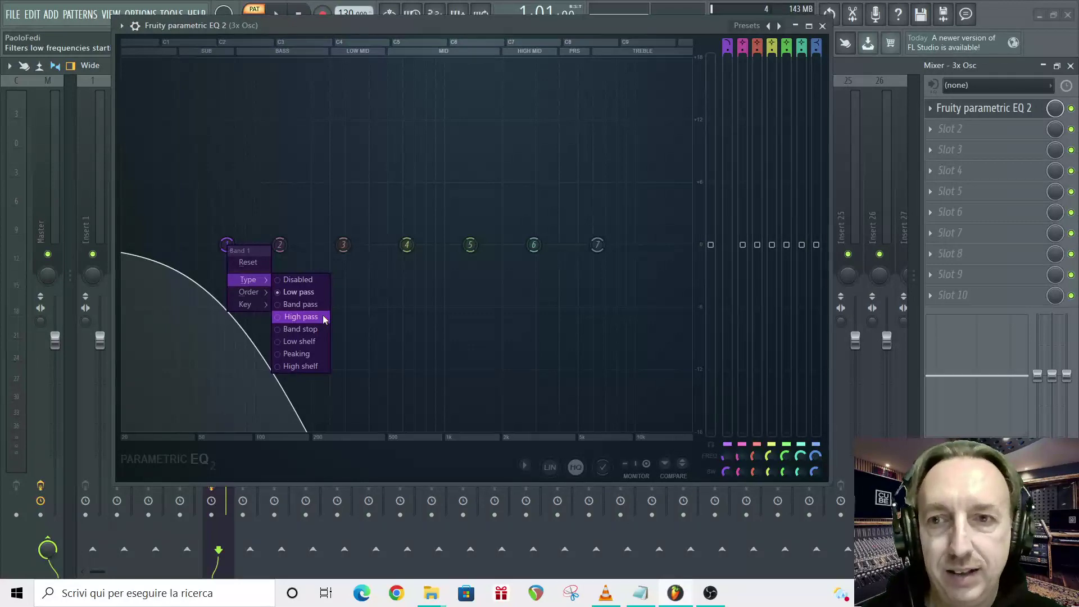
click(324, 319)
mouse_move(227, 245)
mouse_down()
mouse_move(540, 245)
mouse_move(210, 244)
mouse_up()
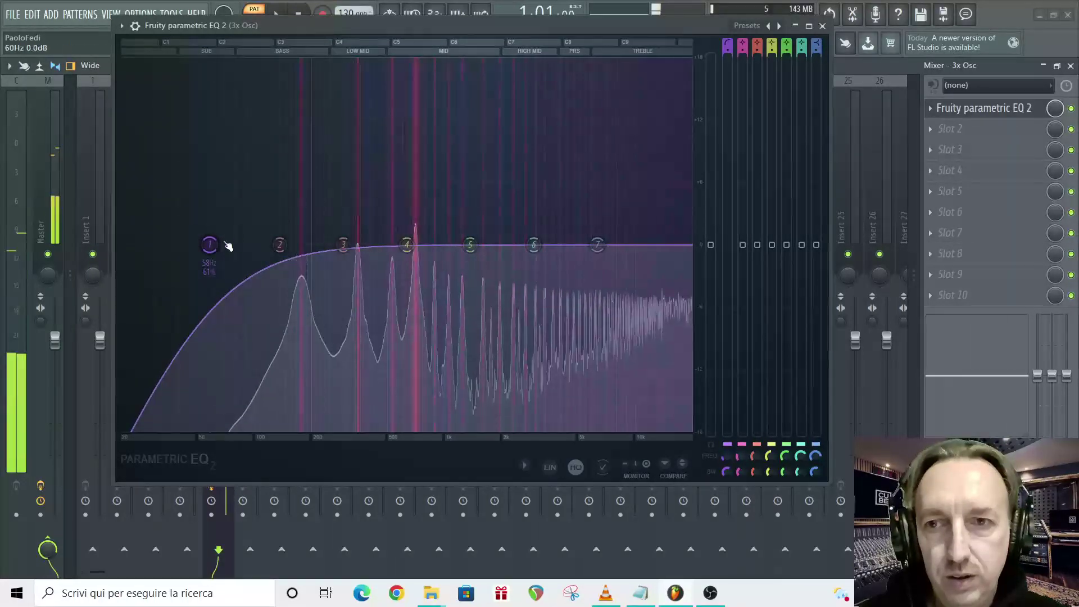
Step: Change band 1 to a Band pass filter and move its centre to about 850 Hz
right_click(210, 245)
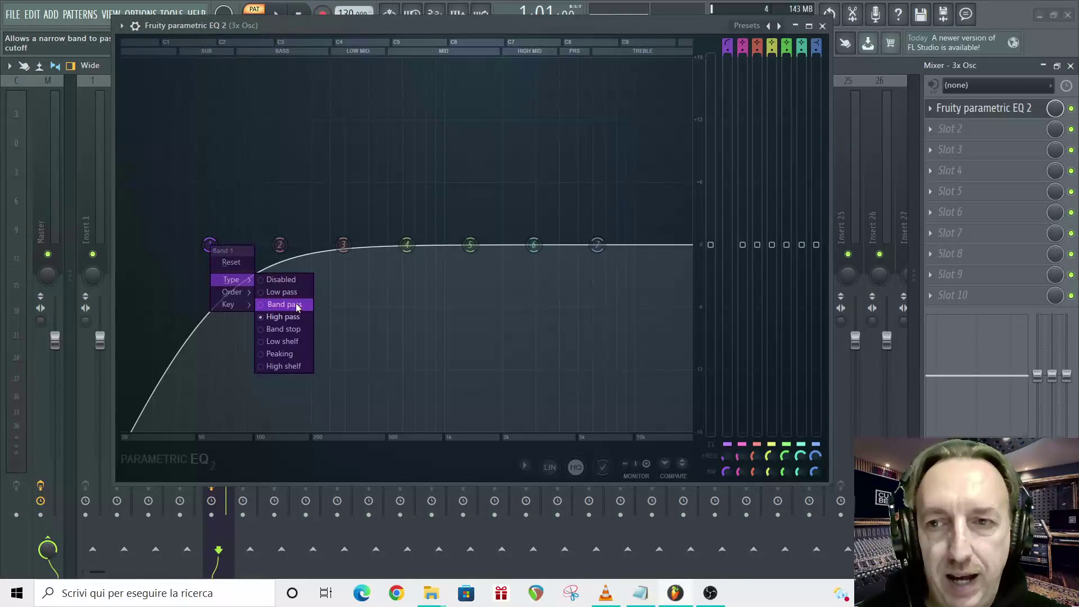
click(297, 307)
drag(210, 245, 433, 245)
Step: Try band 1 as a Band stop filter, and return it to Low shelf with a boost of the low frequencies
right_click(433, 245)
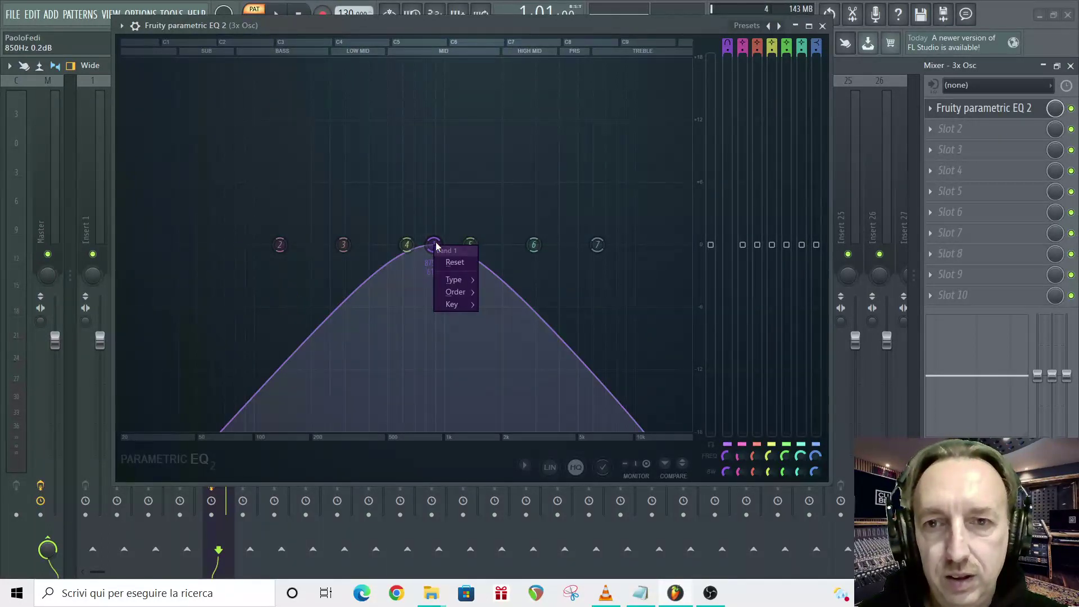
mouse_move(464, 279)
click(515, 330)
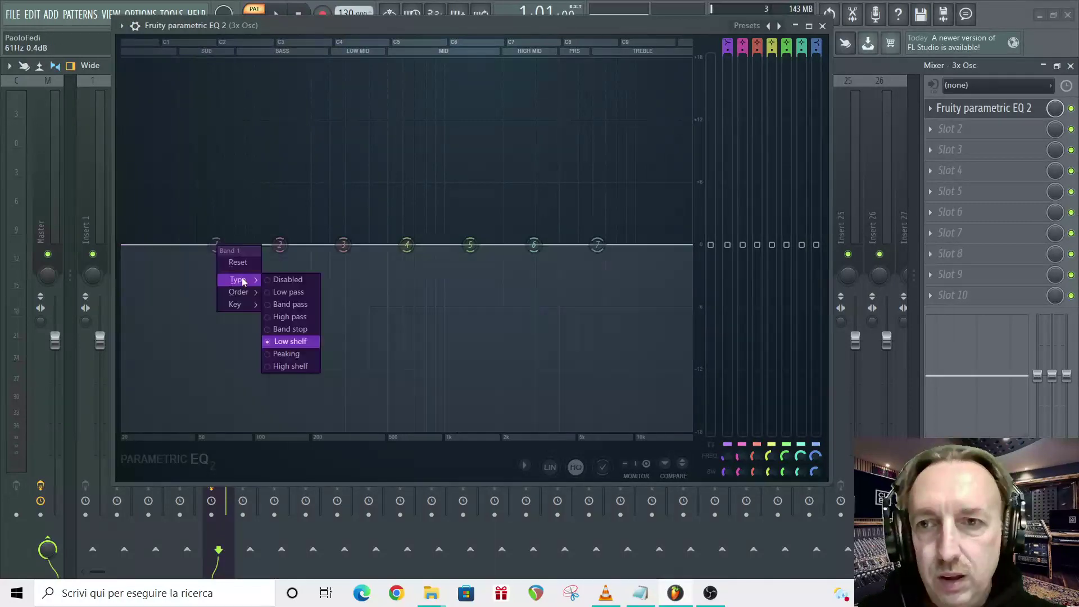
click(297, 342)
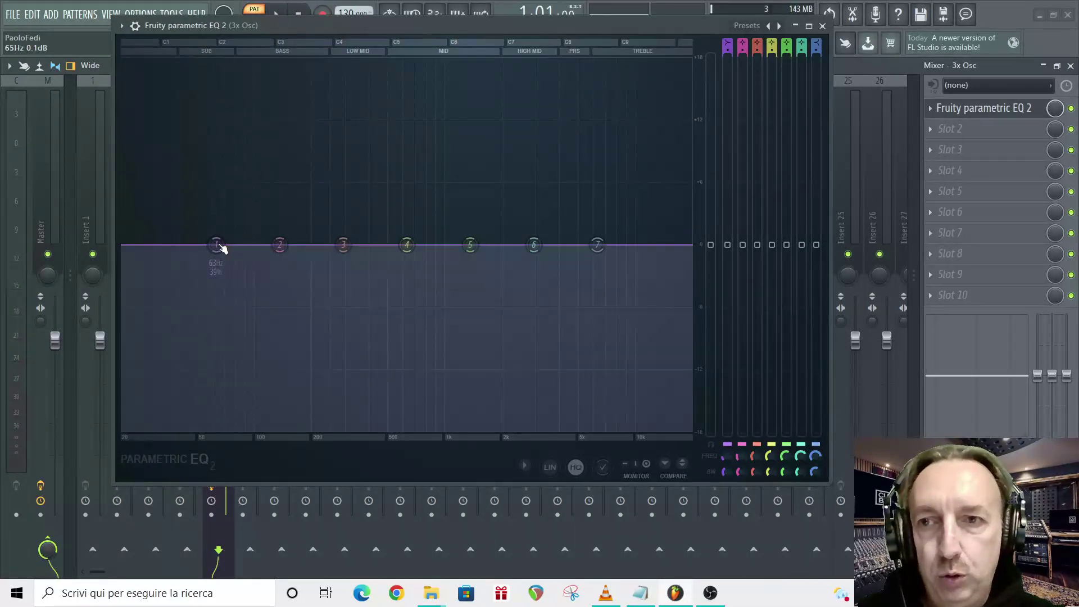
drag(217, 247, 253, 181)
Step: Try a High shelf cut on band 7 of about 12.1 dB at 934 Hz, and reset the band
right_click(597, 245)
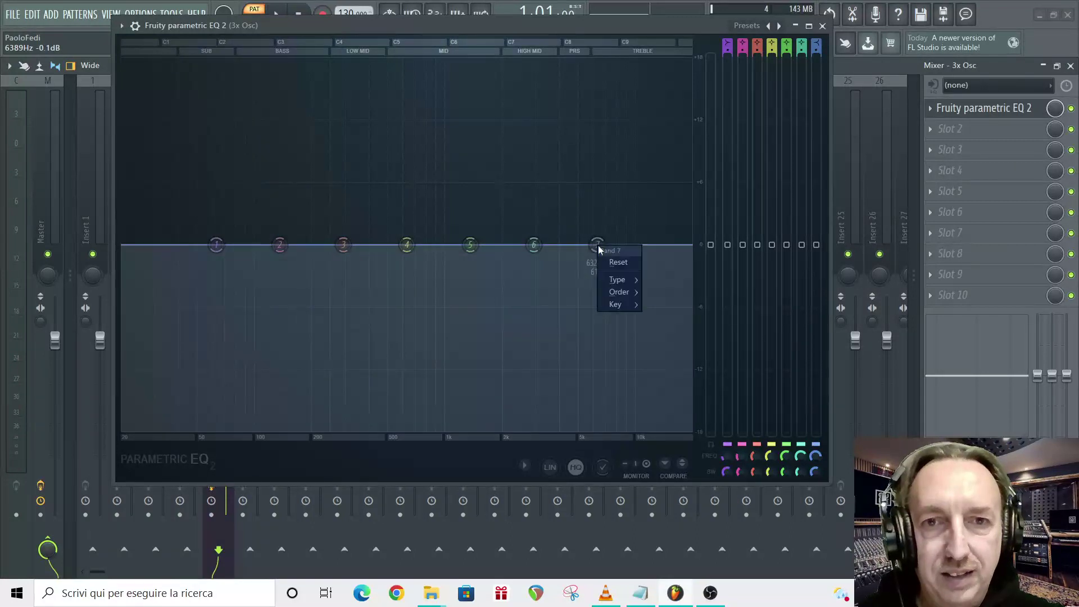
mouse_move(620, 282)
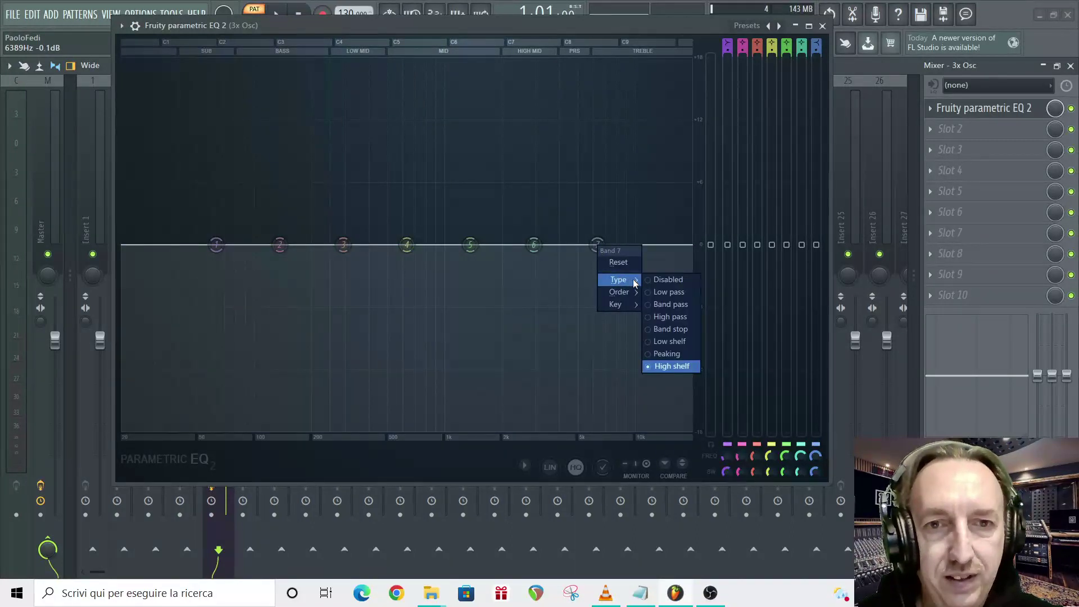
click(659, 264)
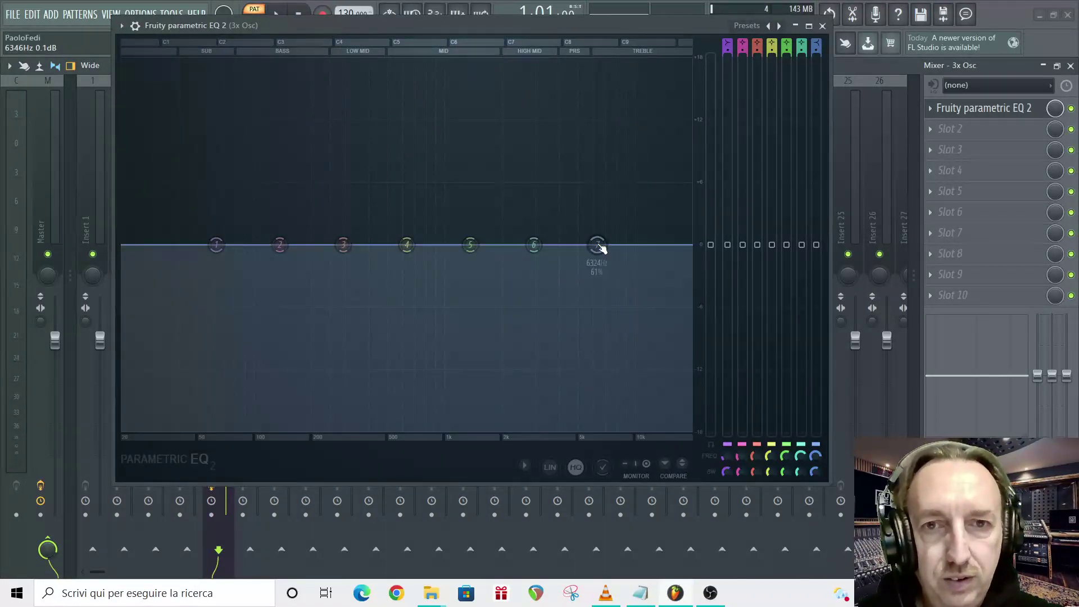
drag(600, 246, 439, 370)
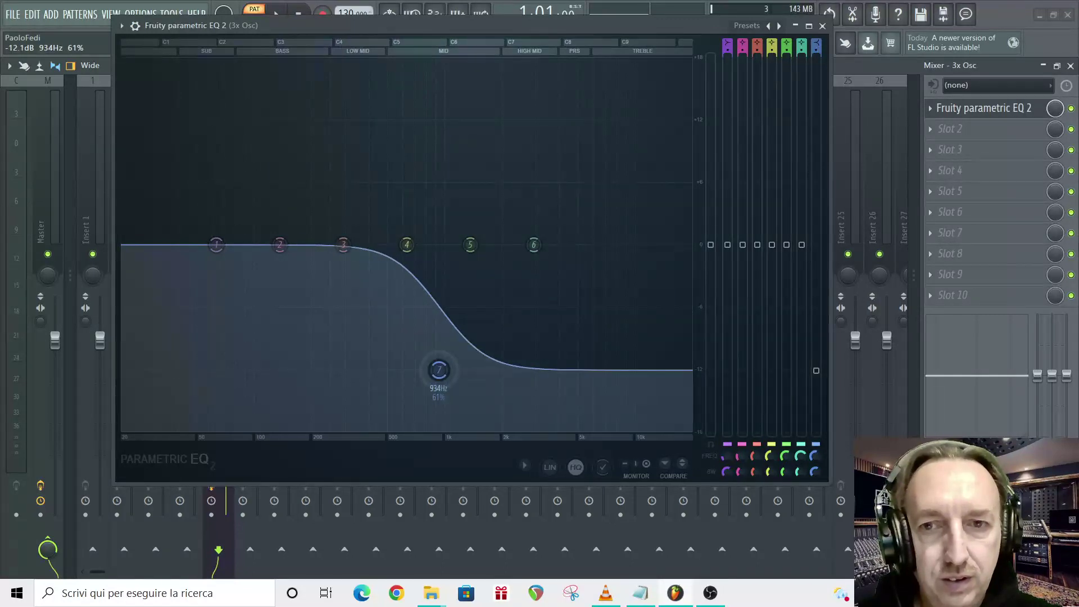
right_click(439, 369)
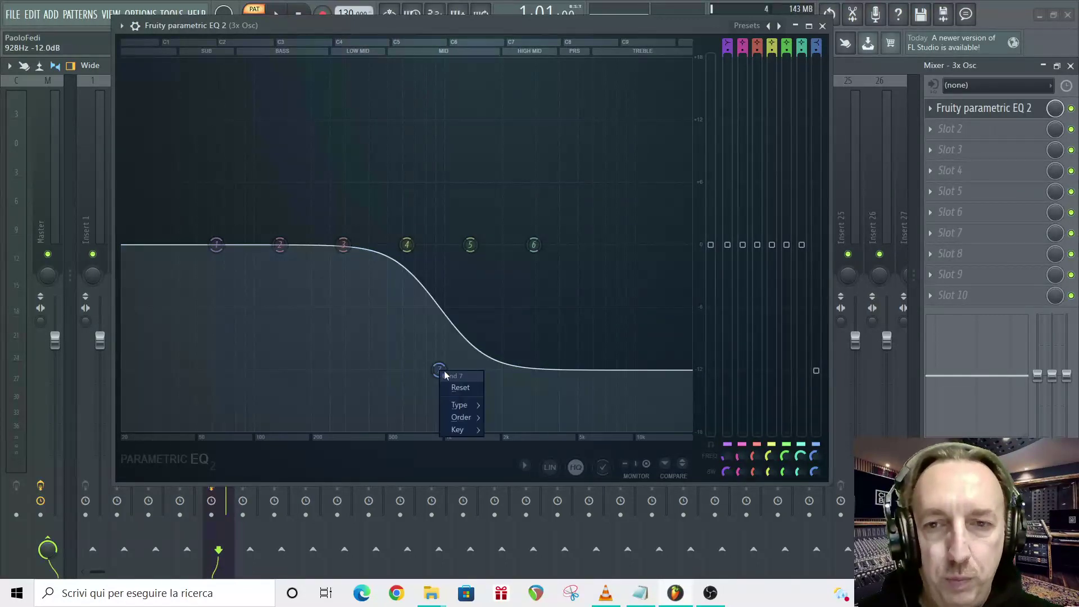
click(479, 390)
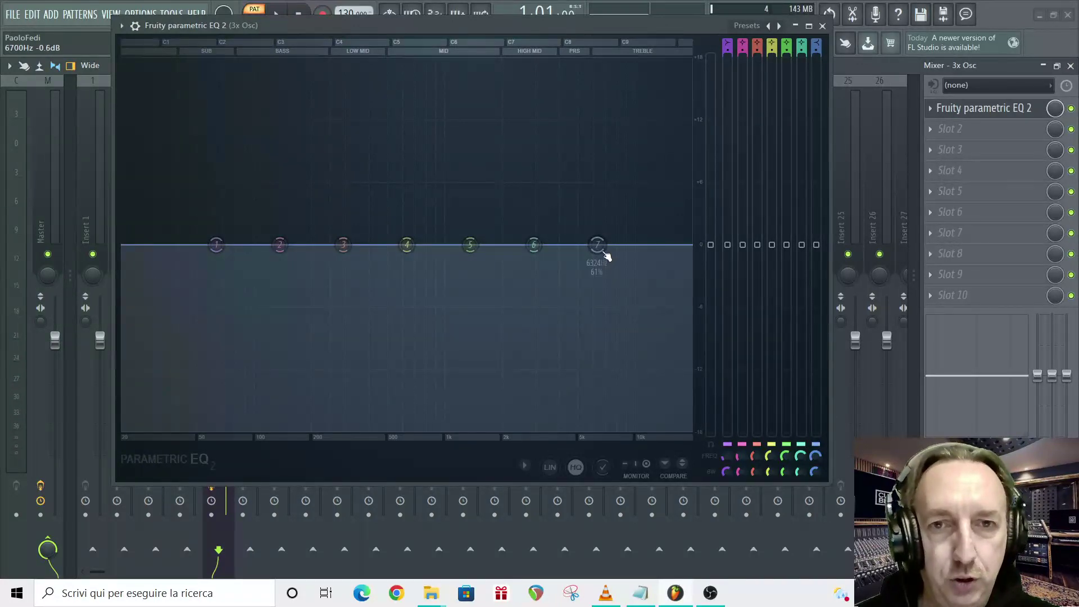
Step: Change band 1 to Peaking, boost it about 8.5 dB at 464 Hz, and widen its bandwidth to 86%
right_click(216, 244)
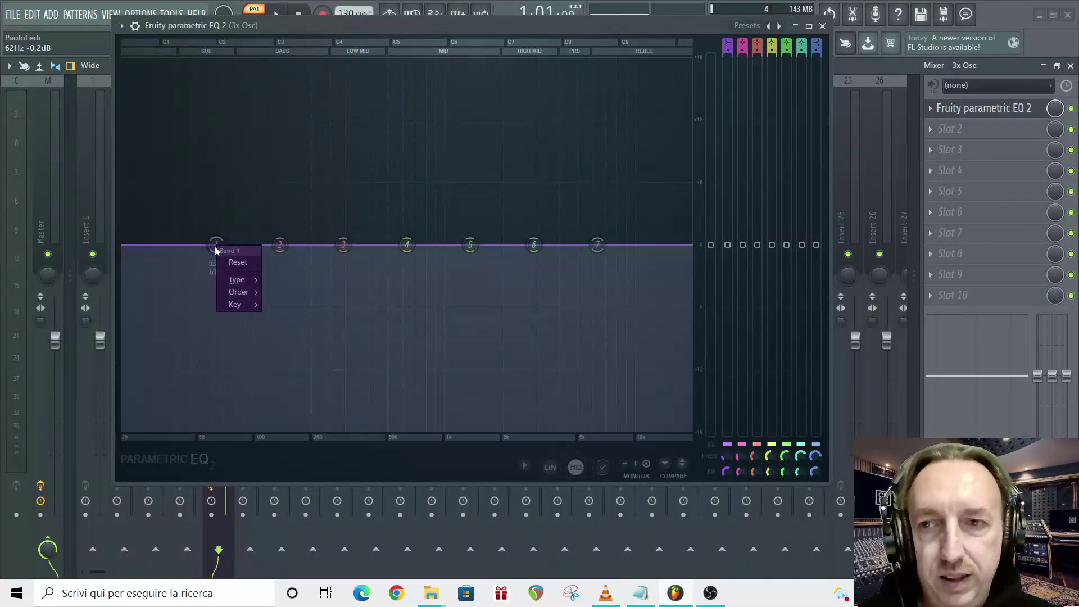
mouse_move(241, 278)
click(294, 354)
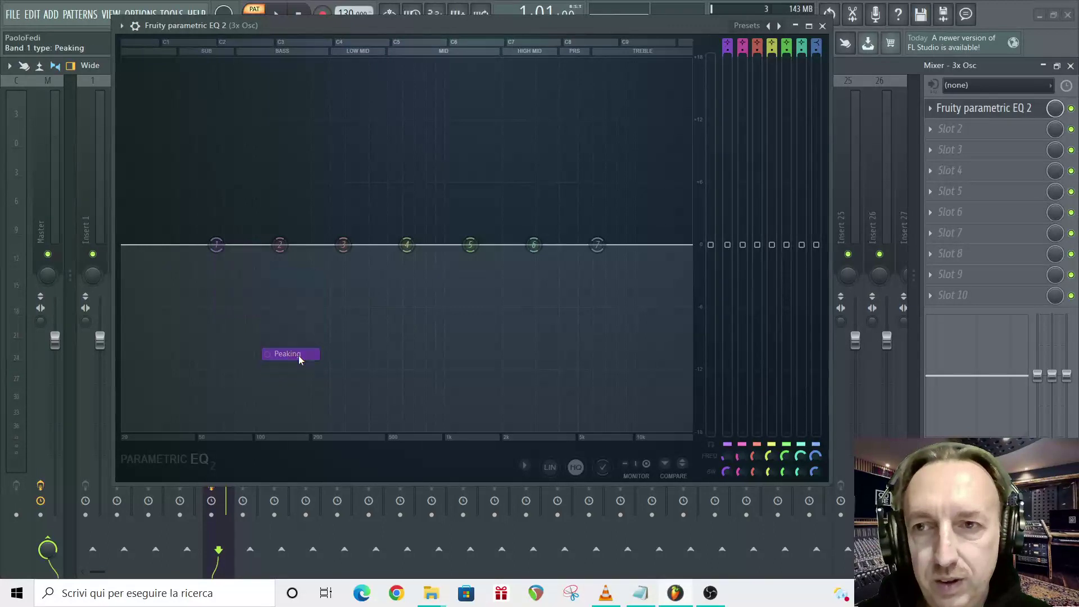
drag(217, 245, 390, 153)
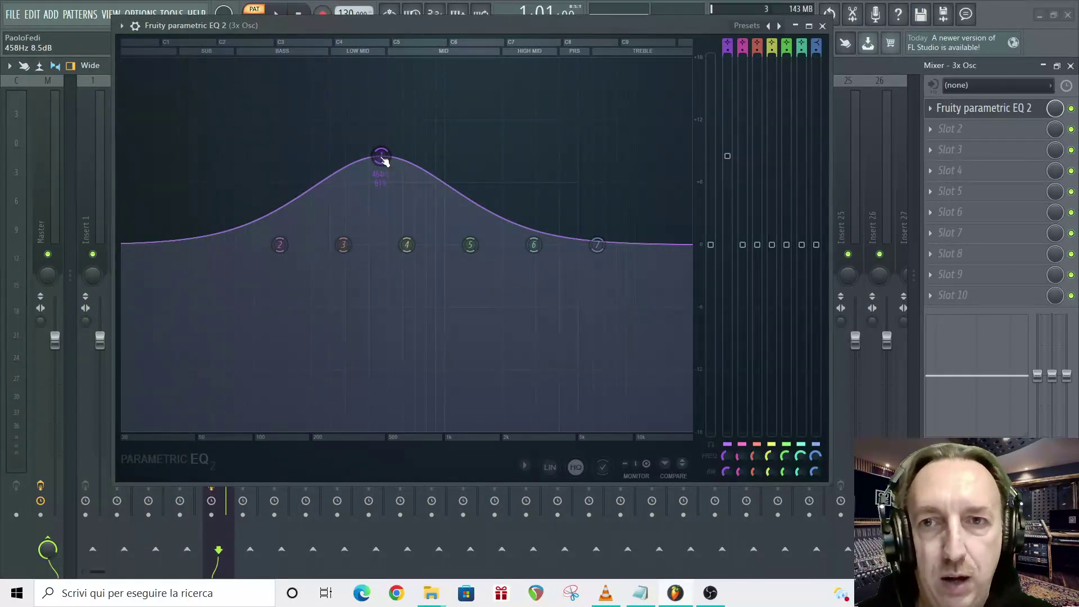
scroll(383, 161, down, 4)
scroll(385, 164, up, 8)
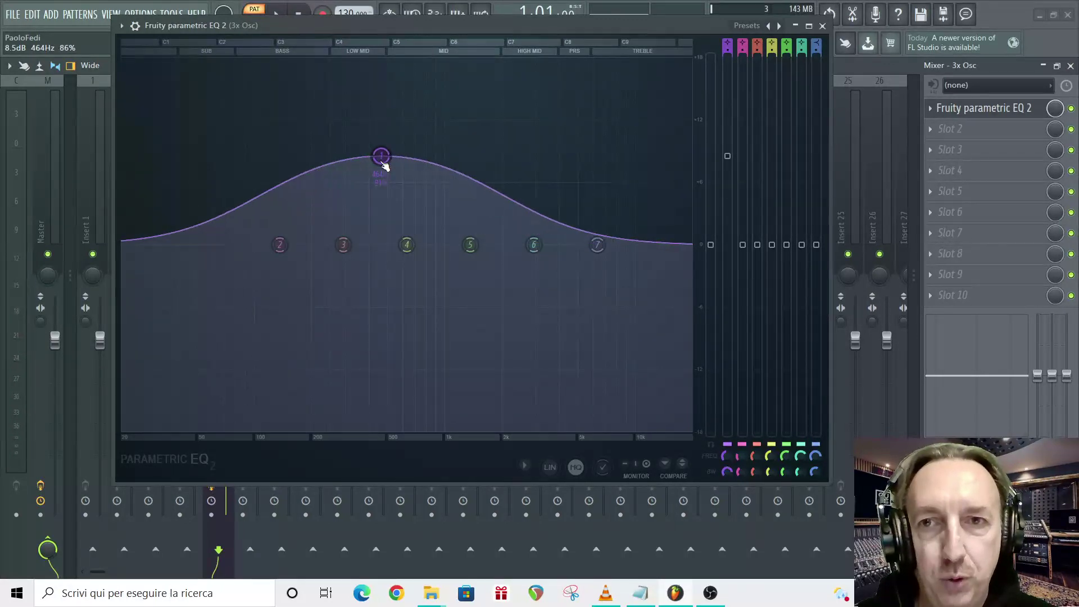
Step: Narrow band 1's bandwidth and sweep its peak from about 464 Hz up into the high frequencies during playback
scroll(383, 162, down, 10)
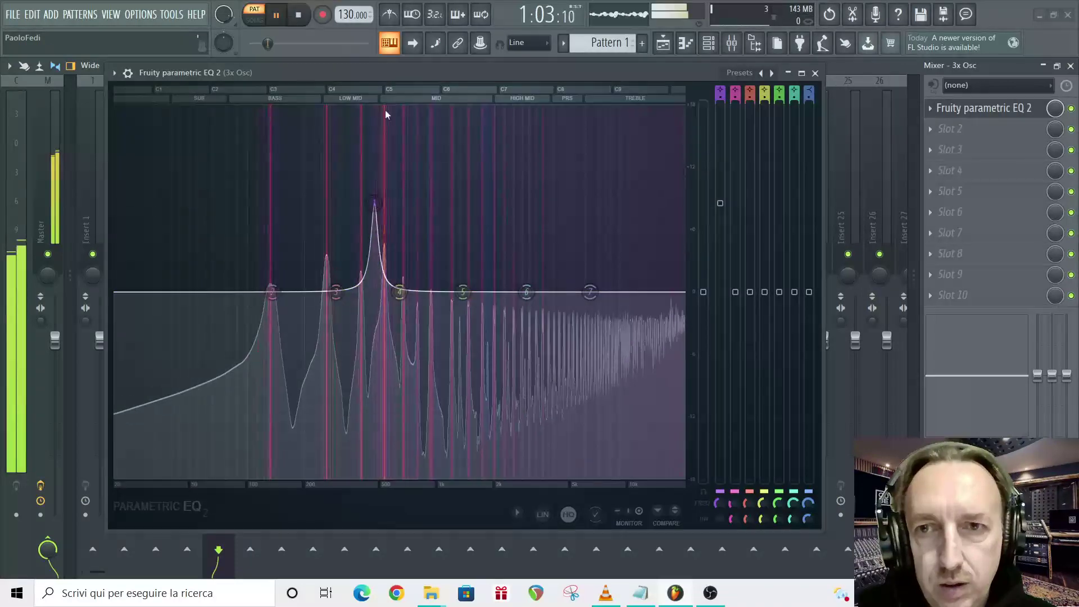
drag(373, 204, 581, 163)
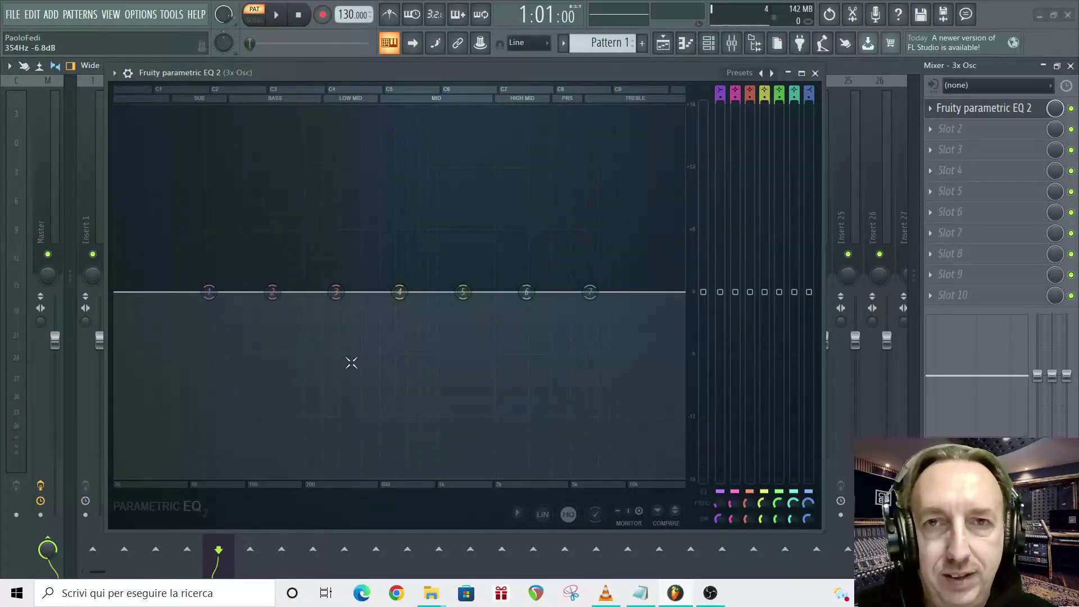
Step: During playback, boost band 7's high shelf about 6.2 dB at 4612 Hz, cut with band 5 and boost with band 3
key(space)
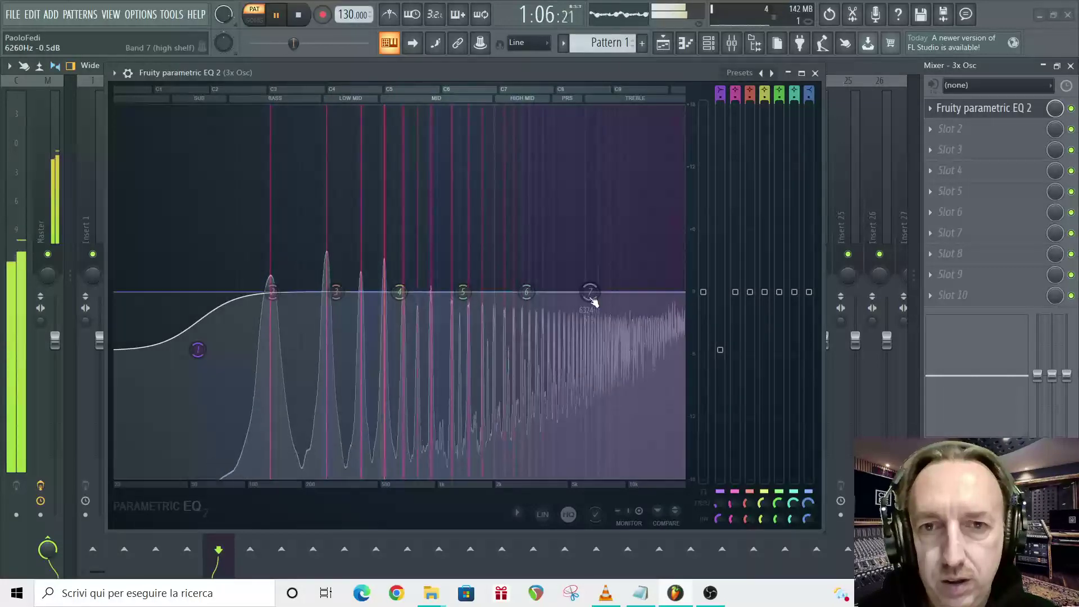
drag(590, 293, 573, 227)
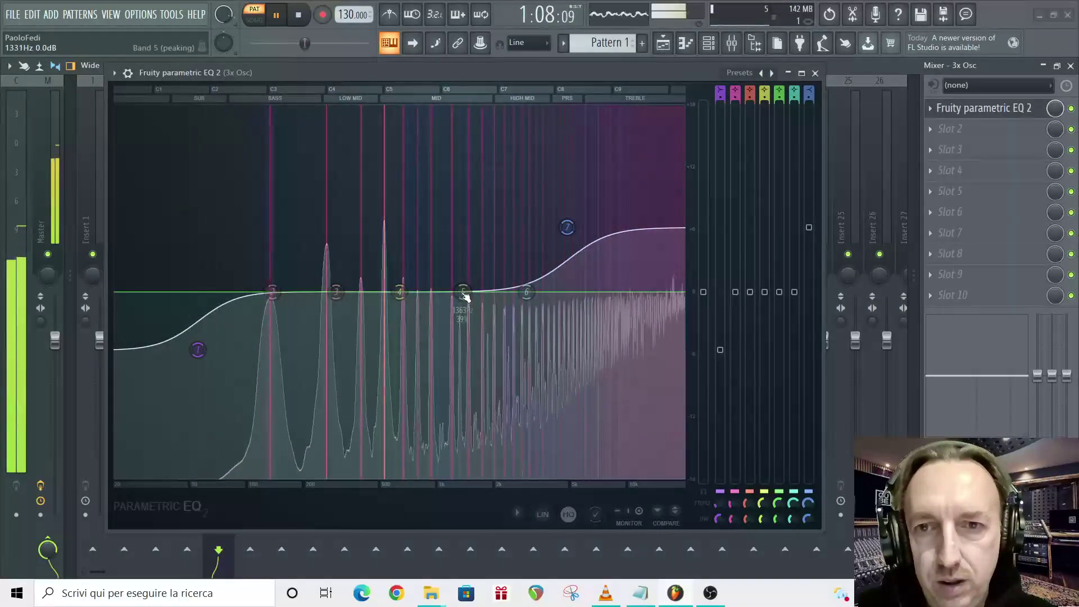
drag(463, 291, 426, 339)
drag(336, 289, 362, 218)
Step: Change band 7 to a Low pass filter, shift its cutoff slightly lower, and stop playback
right_click(567, 227)
mouse_move(579, 235)
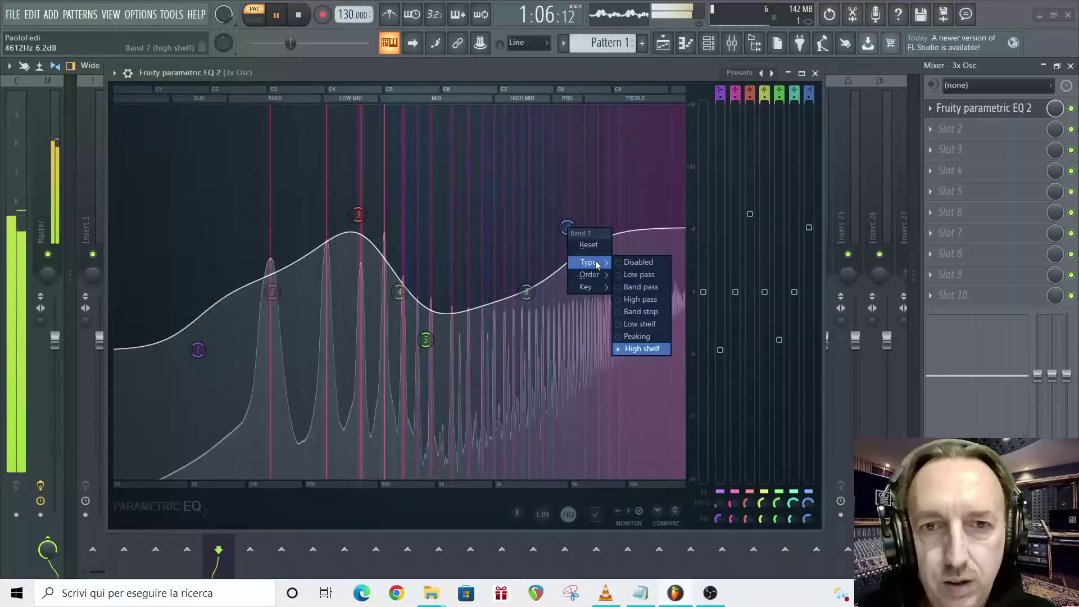
click(641, 274)
mouse_move(568, 292)
mouse_down()
mouse_move(579, 292)
mouse_move(537, 293)
mouse_move(556, 292)
mouse_up()
key(space)
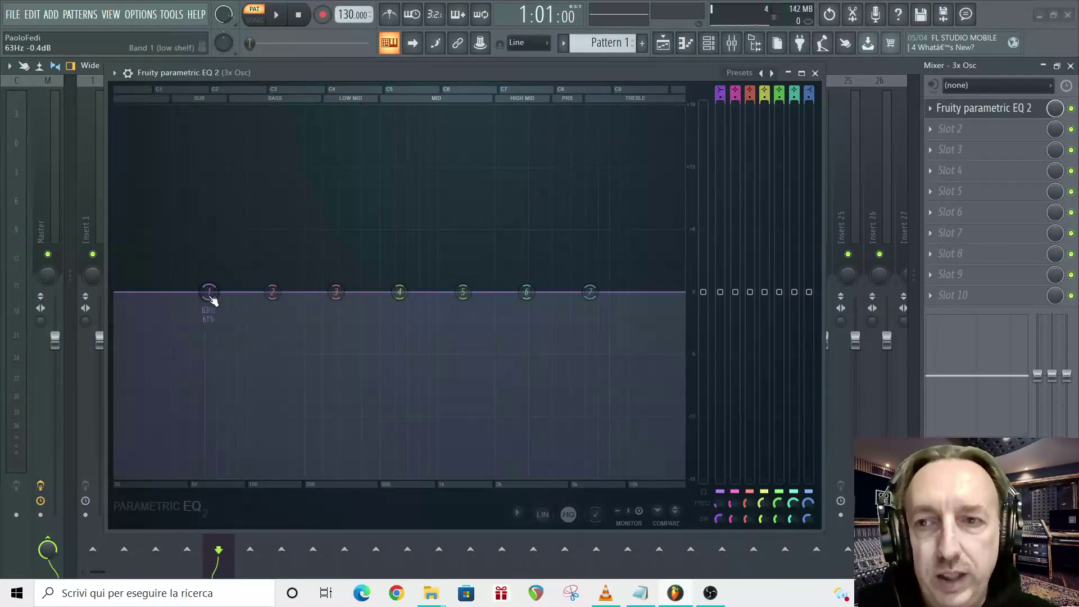
Step: Maximize the EQ window and make band 1 a High pass filter with the Steep 8 order
double_click(325, 73)
right_click(163, 285)
mouse_move(184, 319)
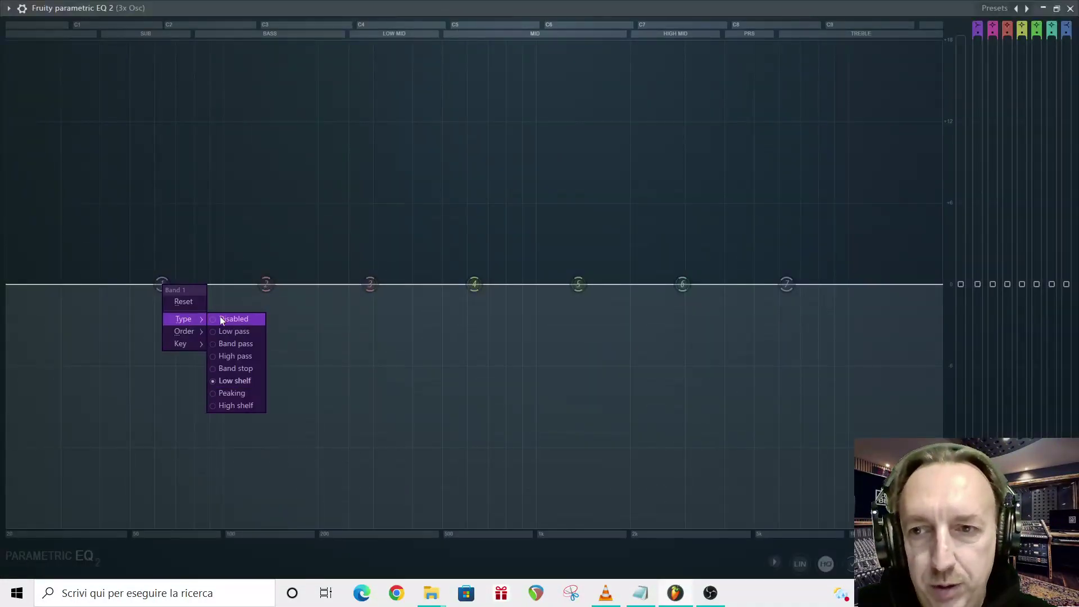
click(237, 355)
right_click(162, 284)
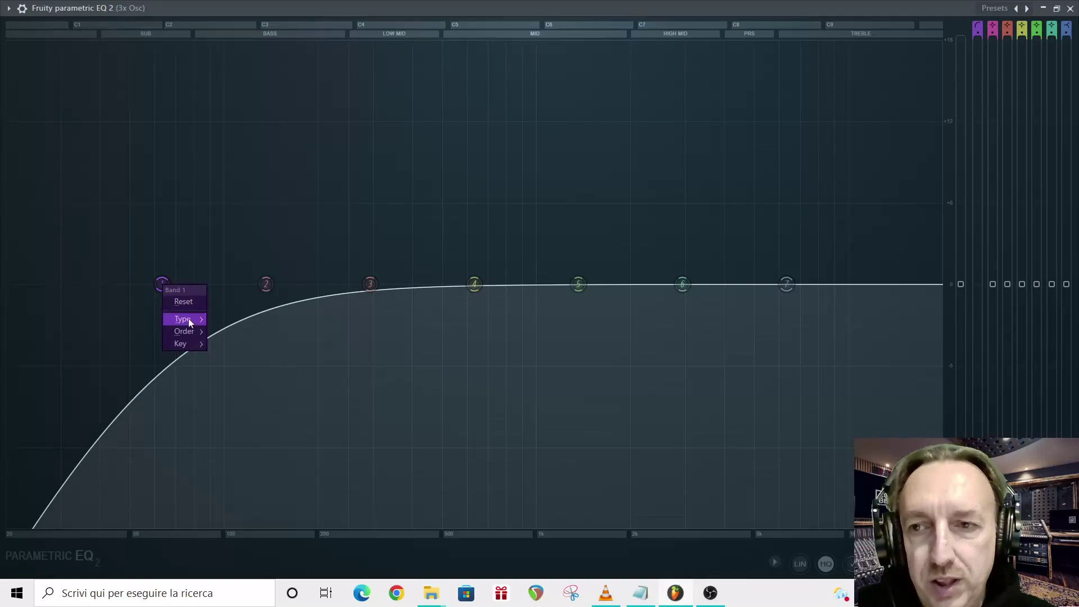
mouse_move(187, 332)
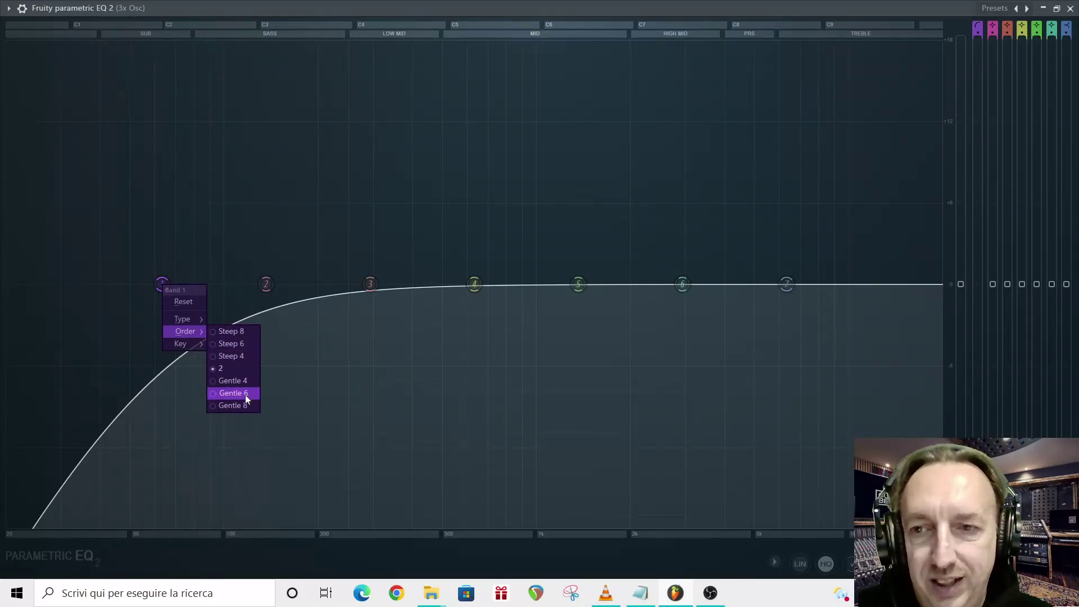
click(250, 332)
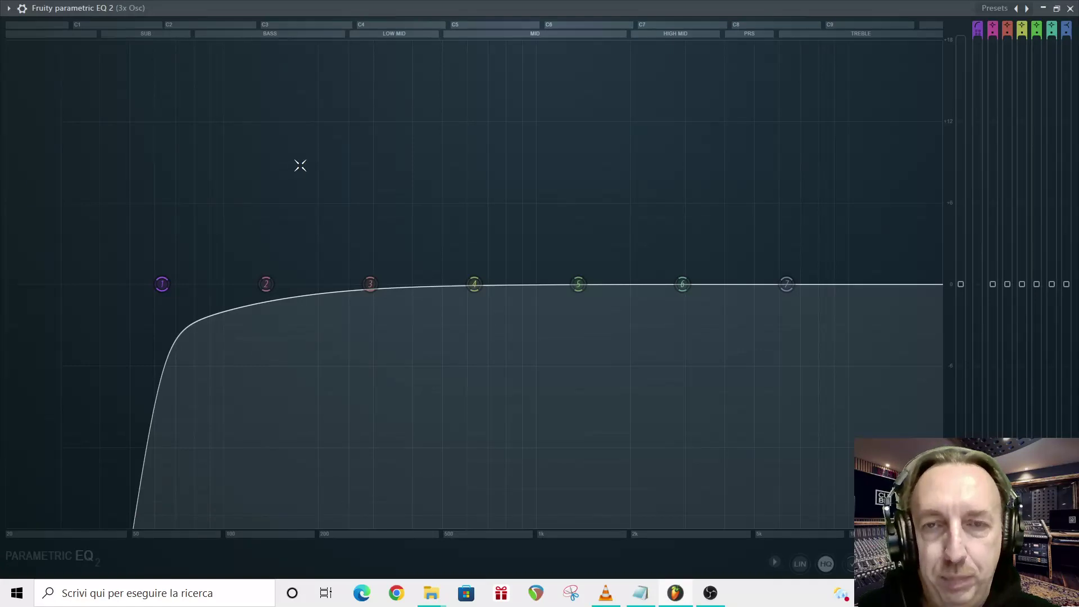
Step: Try band 1's high pass with order 2 and move its cutoff up into the mid frequencies
right_click(162, 284)
click(241, 366)
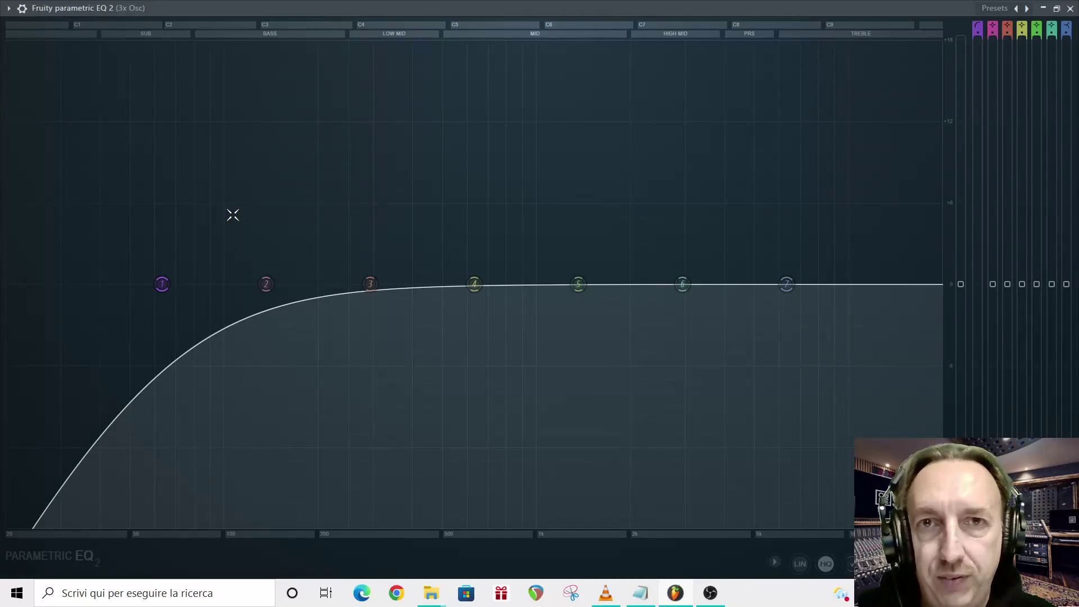
drag(162, 284, 497, 285)
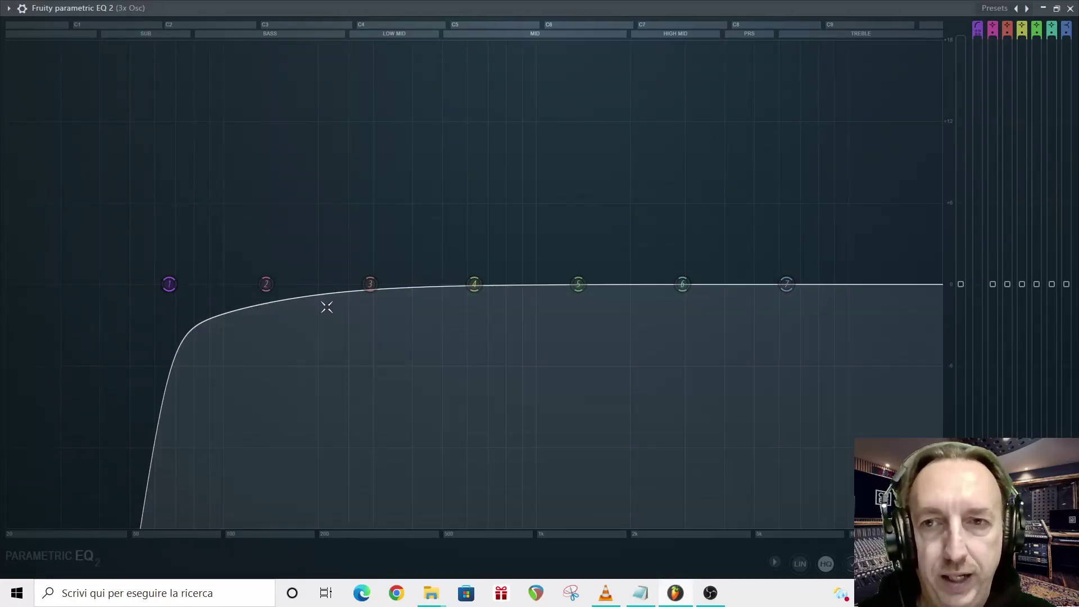
Step: Restore the EQ window to its smaller size and close it
double_click(453, 5)
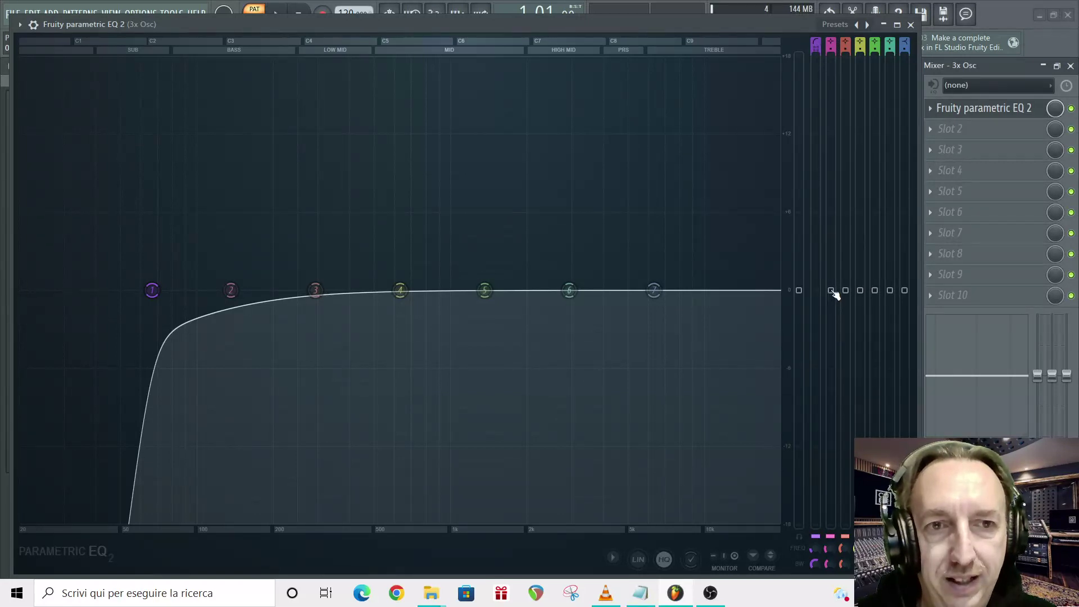
mouse_move(832, 291)
mouse_down()
mouse_move(832, 227)
mouse_move(832, 291)
mouse_up()
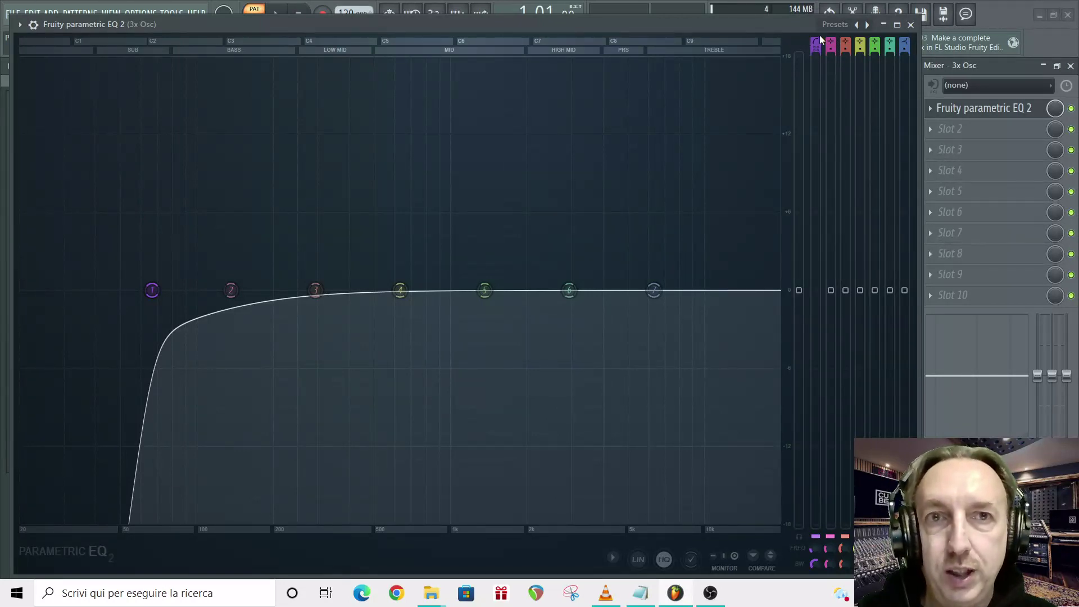
click(910, 25)
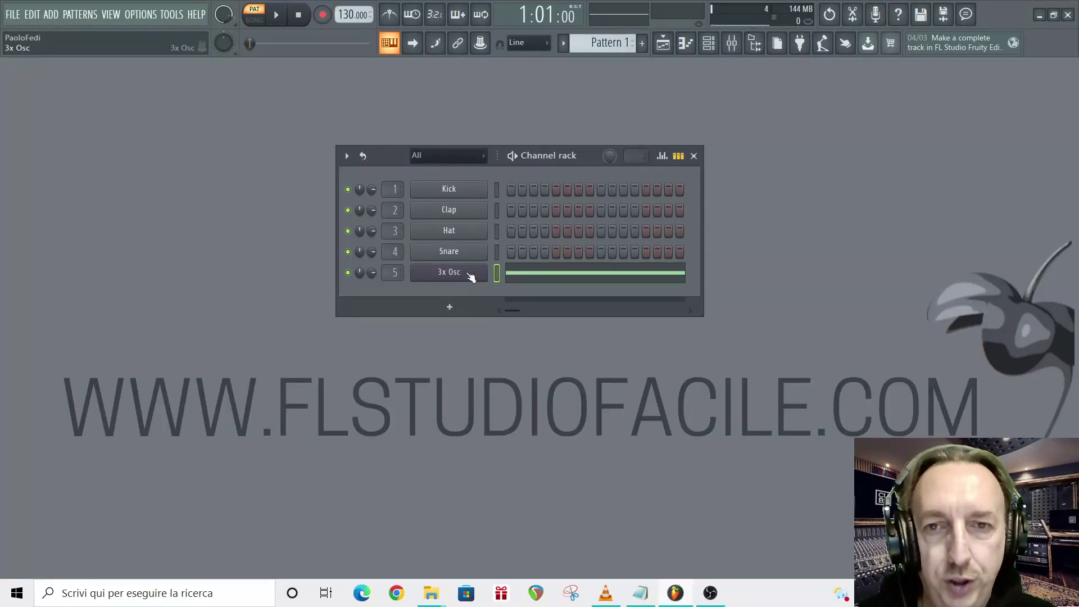
Step: Clone the 3x Osc channel and copy its note pattern to the clone
right_click(468, 274)
click(530, 397)
click(775, 167)
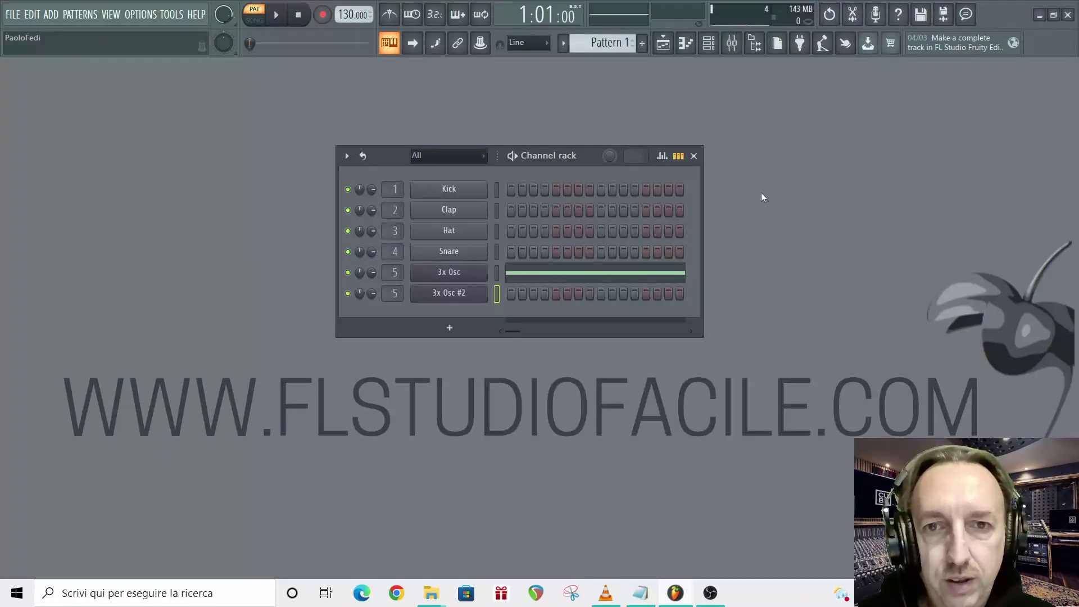
click(497, 273)
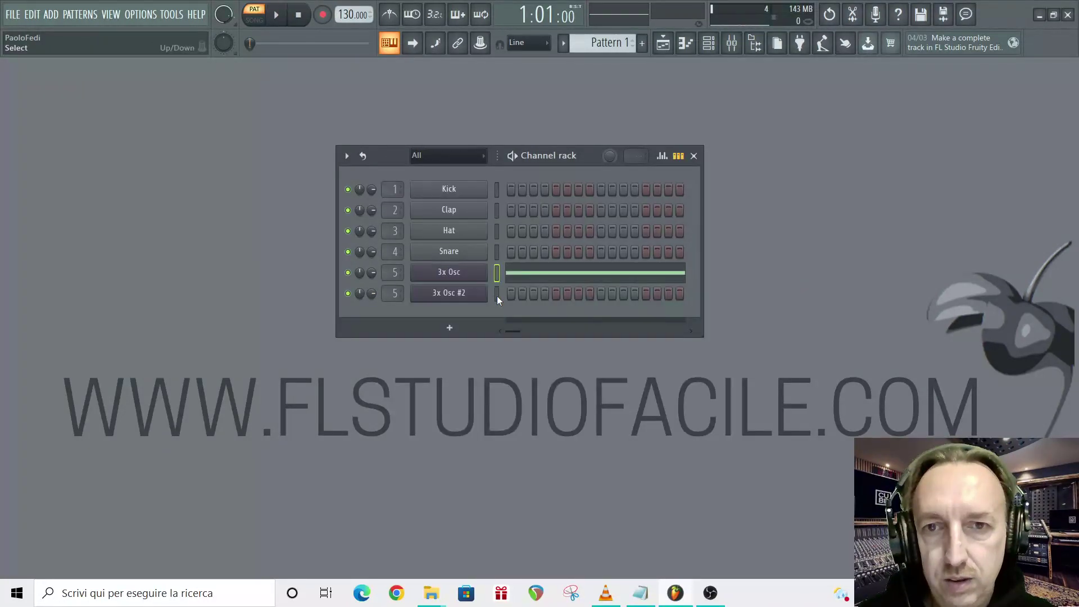
Step: Raise the 3x Osc note one octave to C6 and switch the piano roll to 3x Osc #2
click(549, 274)
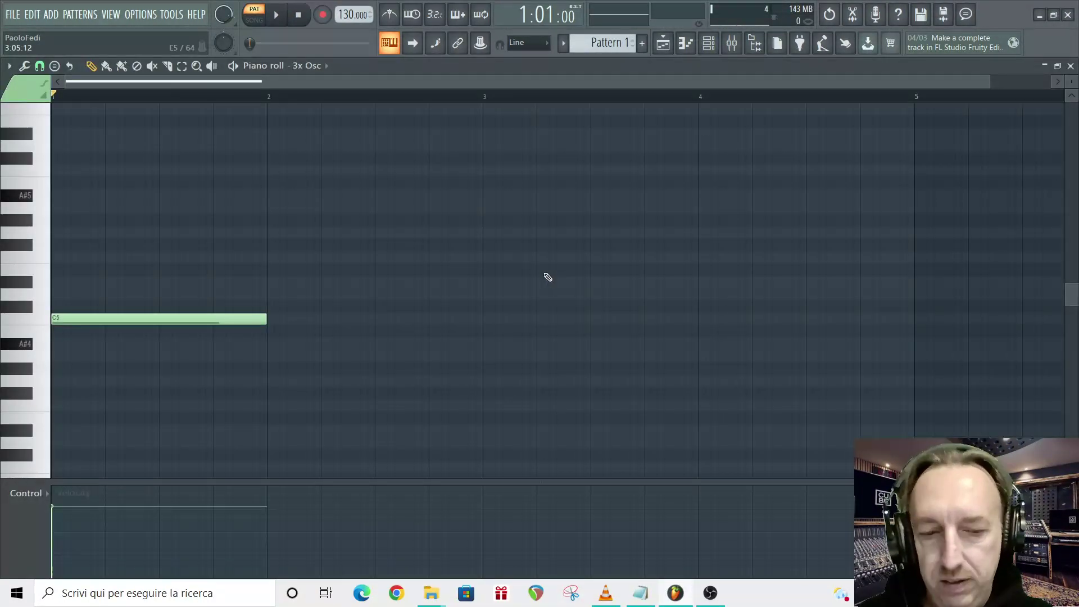
key(ctrl+Up)
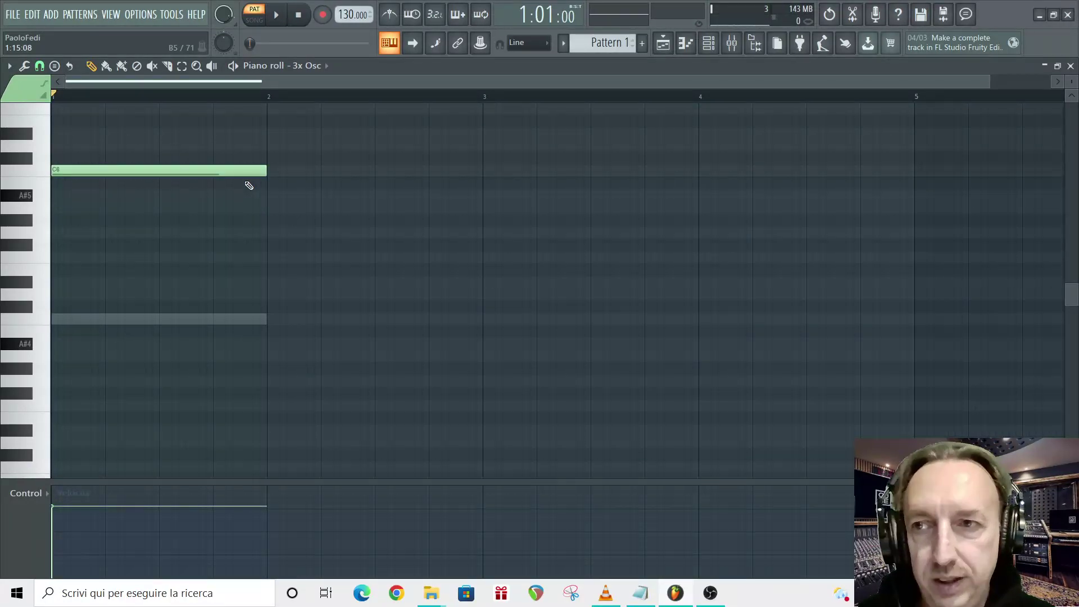
key(Down)
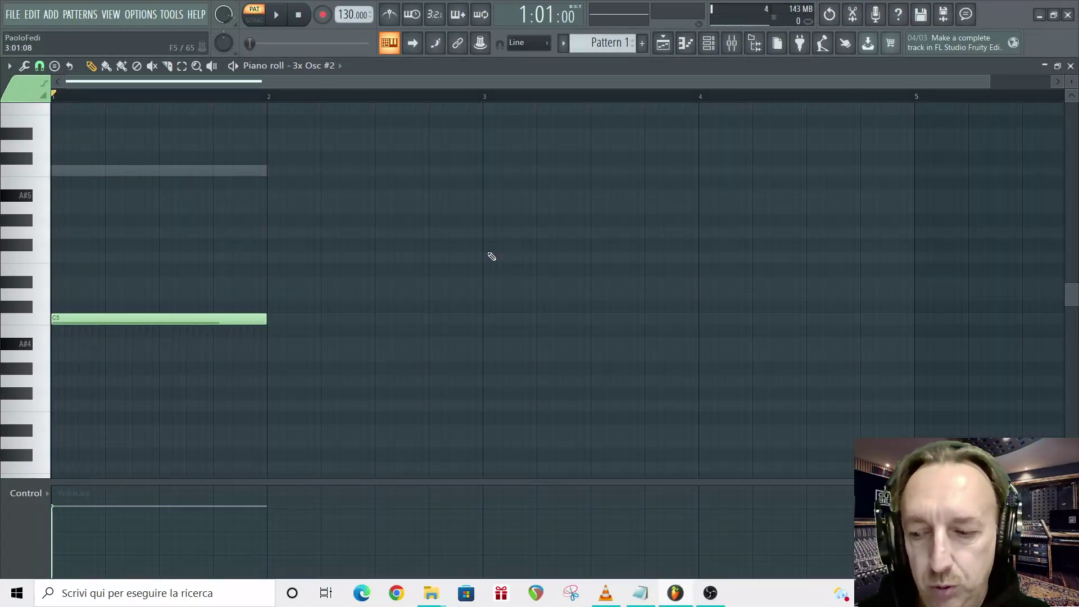
click(1071, 65)
Step: Load Fruity Parametric EQ 2 in slot 1 of the 3x Osc #2 mixer track and play the pattern to compare both spectra
click(732, 43)
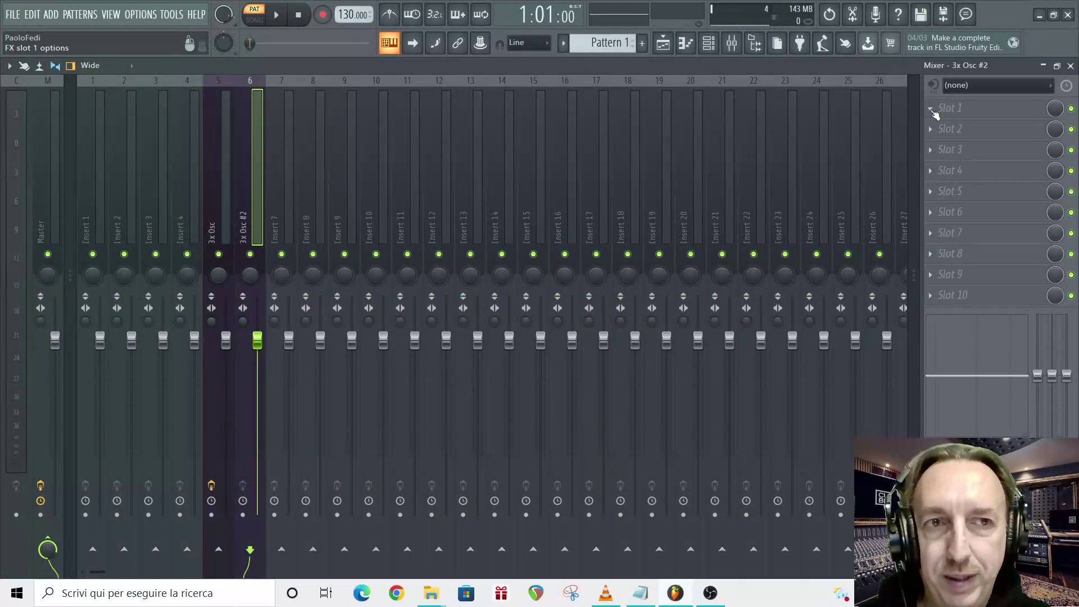
click(930, 109)
click(755, 117)
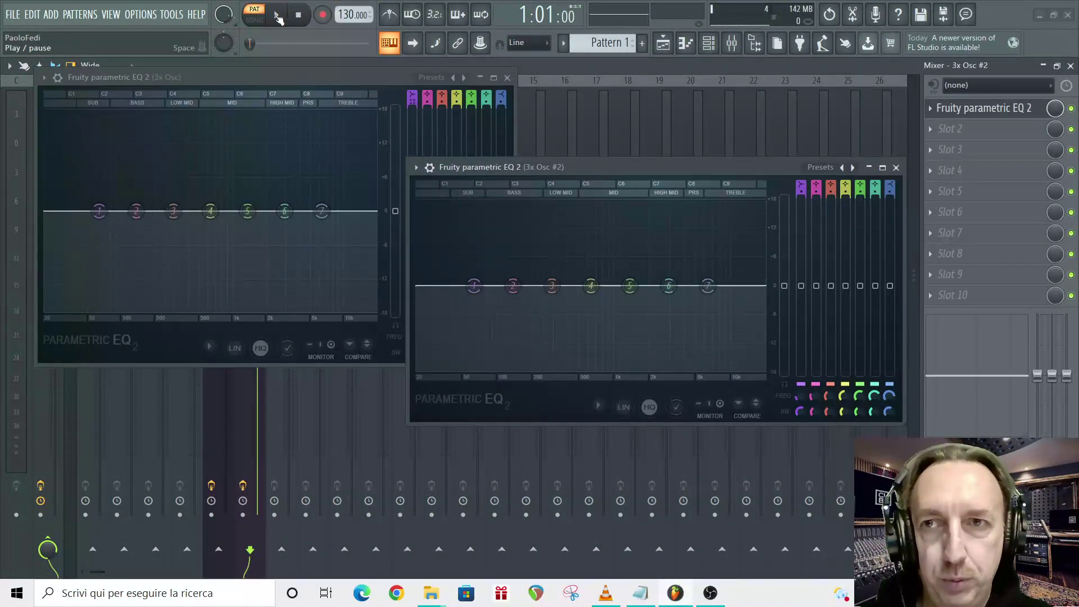
click(280, 15)
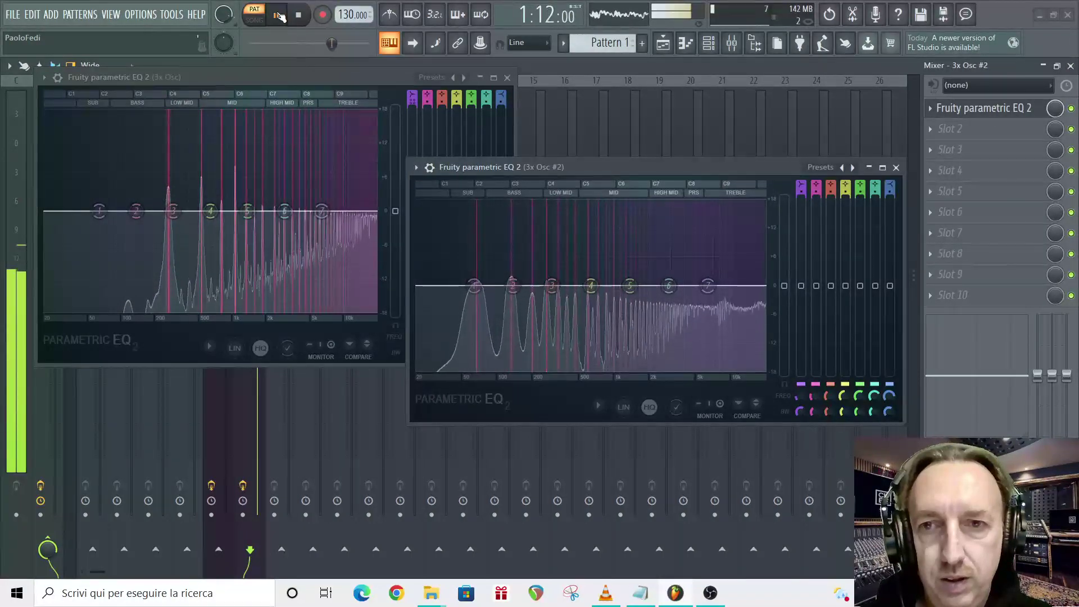
click(279, 15)
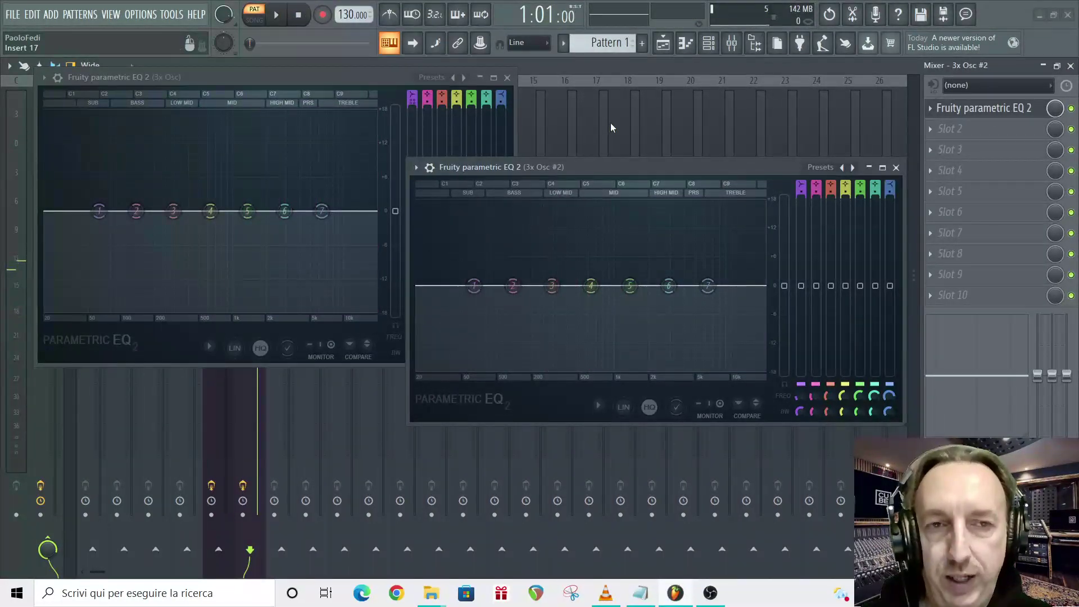
Step: Enlarge the 3x Osc EQ window and move band 1's high-pass cutoff to about 80 Hz during playback
click(324, 78)
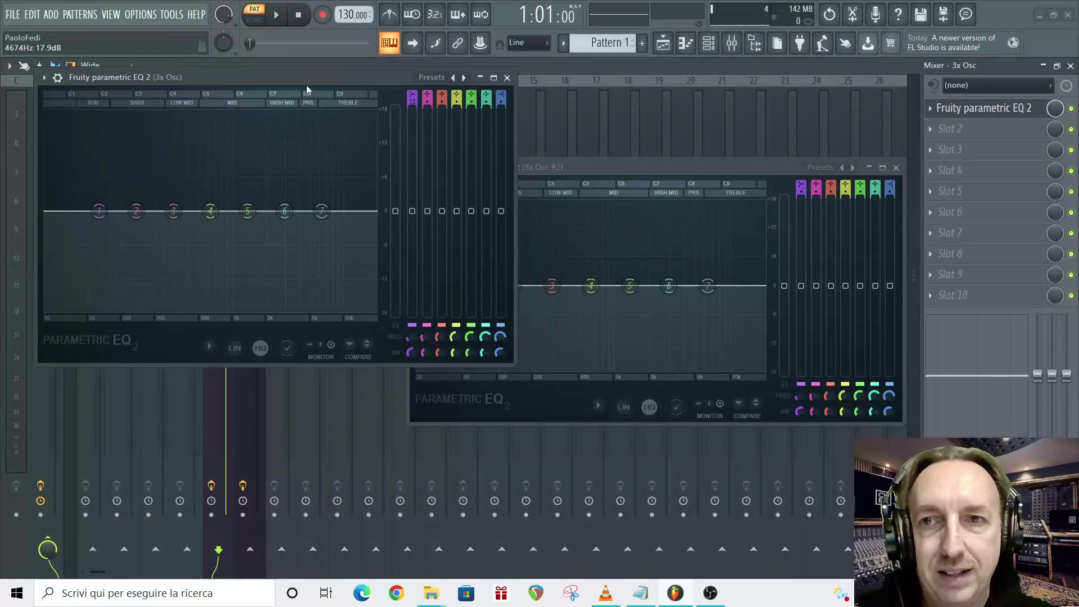
drag(513, 364, 819, 569)
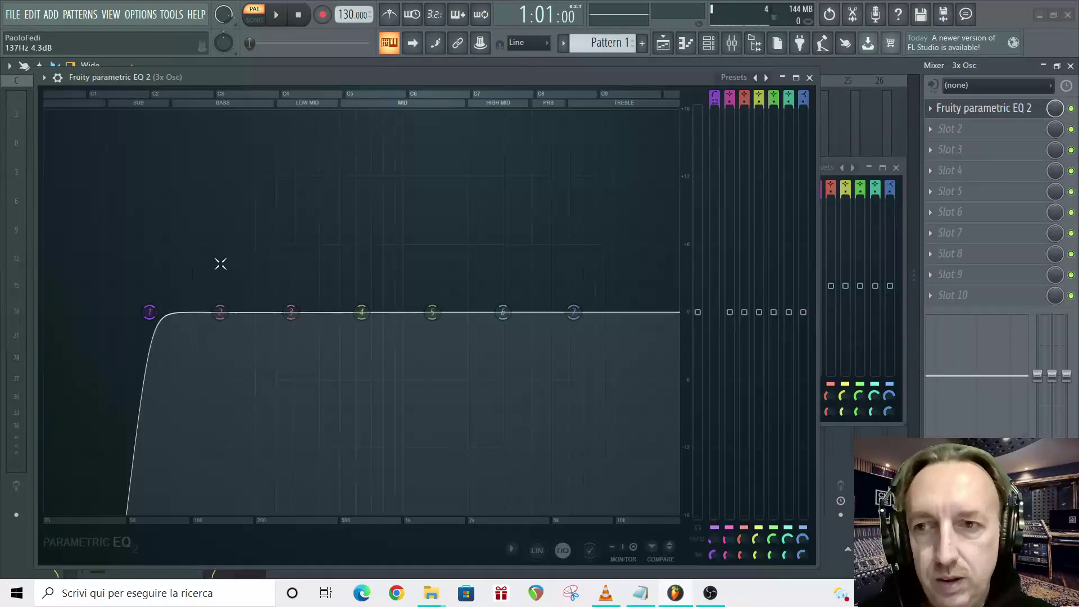
key(space)
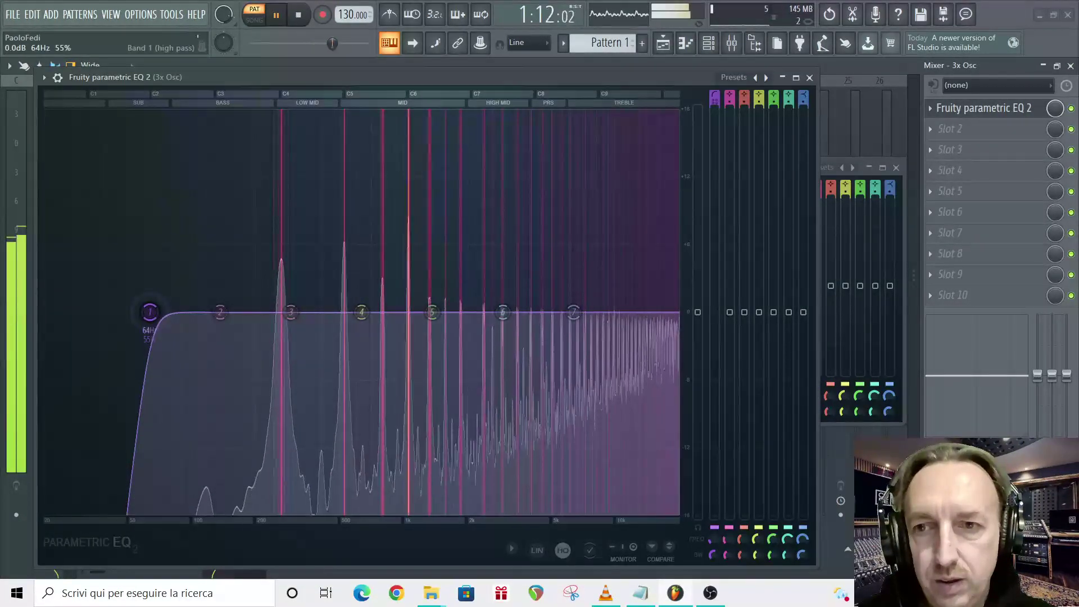
drag(150, 312, 171, 311)
key(space)
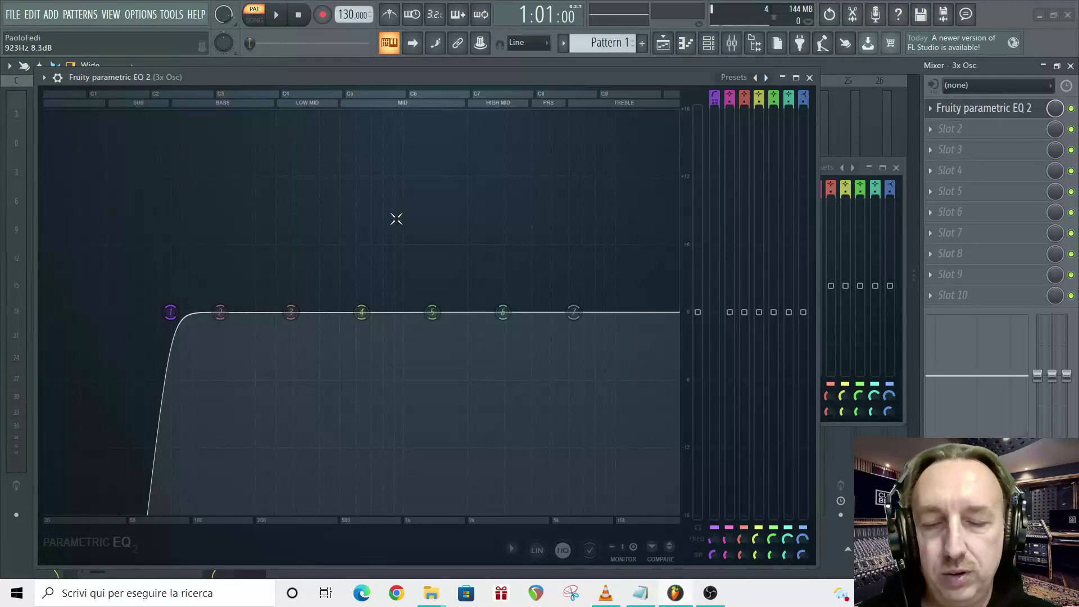
Step: Raise the 3x Osc high-pass cutoff on band 1 to about 190 Hz, and further to between bands 3 and 4, during playback
key(space)
drag(172, 313, 252, 312)
key(space)
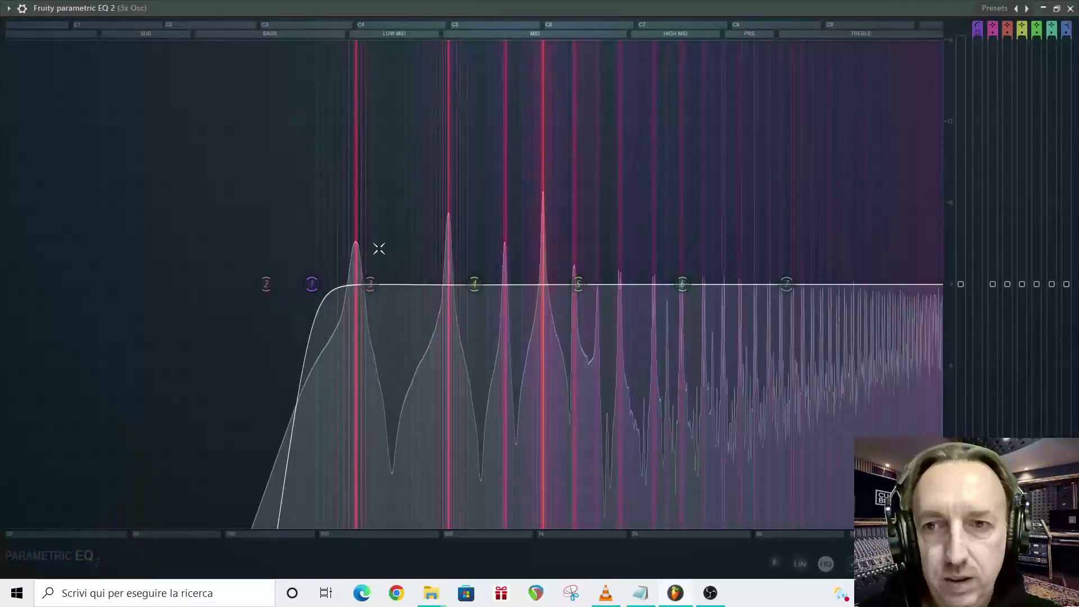
drag(320, 288, 424, 288)
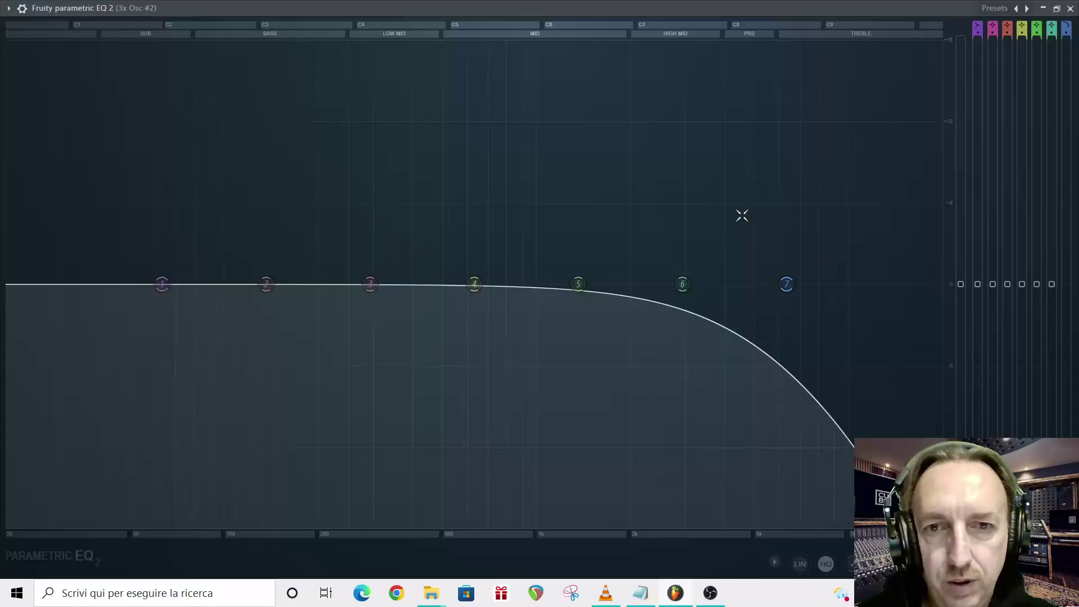
Step: Lower band 7's low-pass cutoff on 3x Osc #2 to about 500 Hz, and play the pattern with both EQ windows stacked
drag(787, 284, 446, 284)
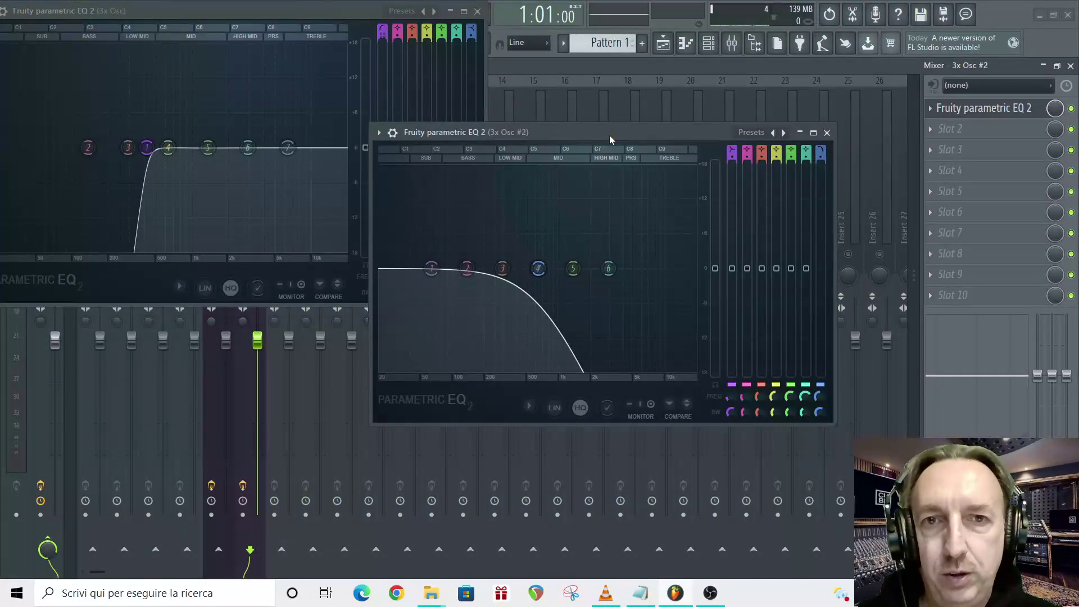
drag(613, 135, 245, 270)
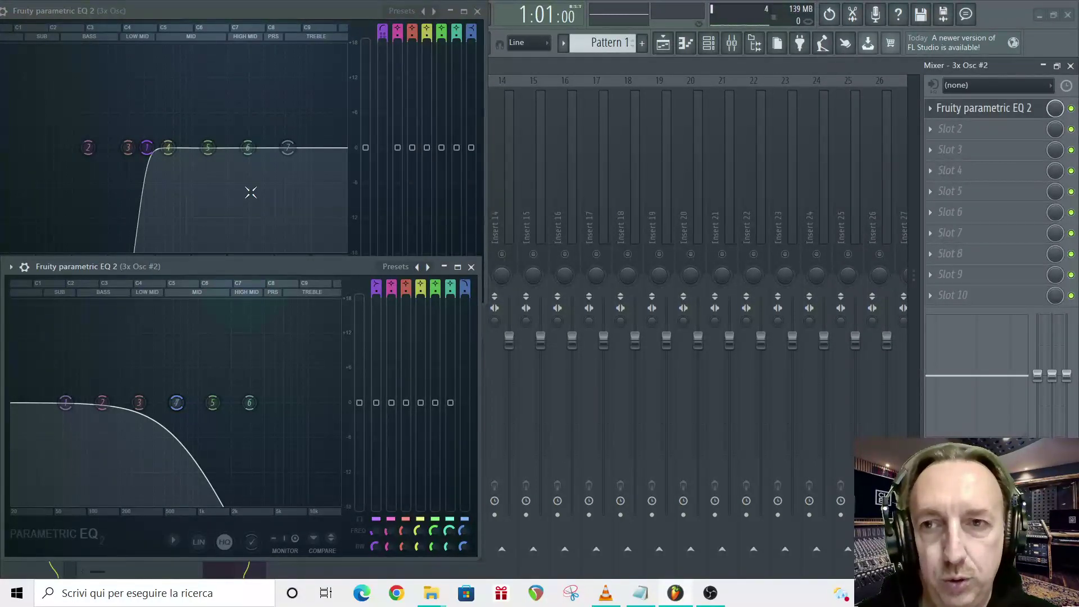
key(space)
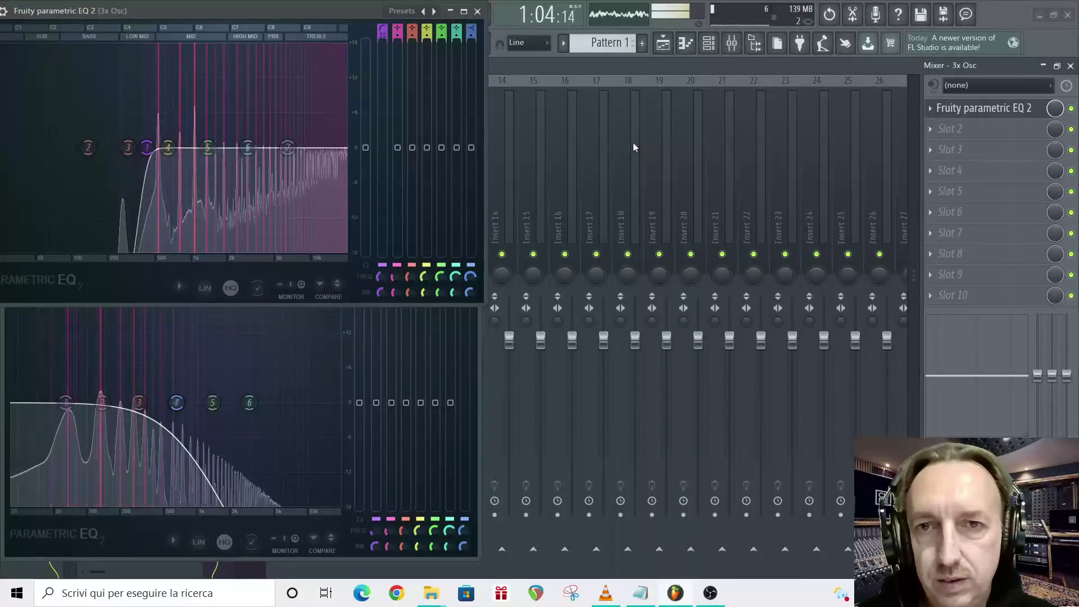
key(space)
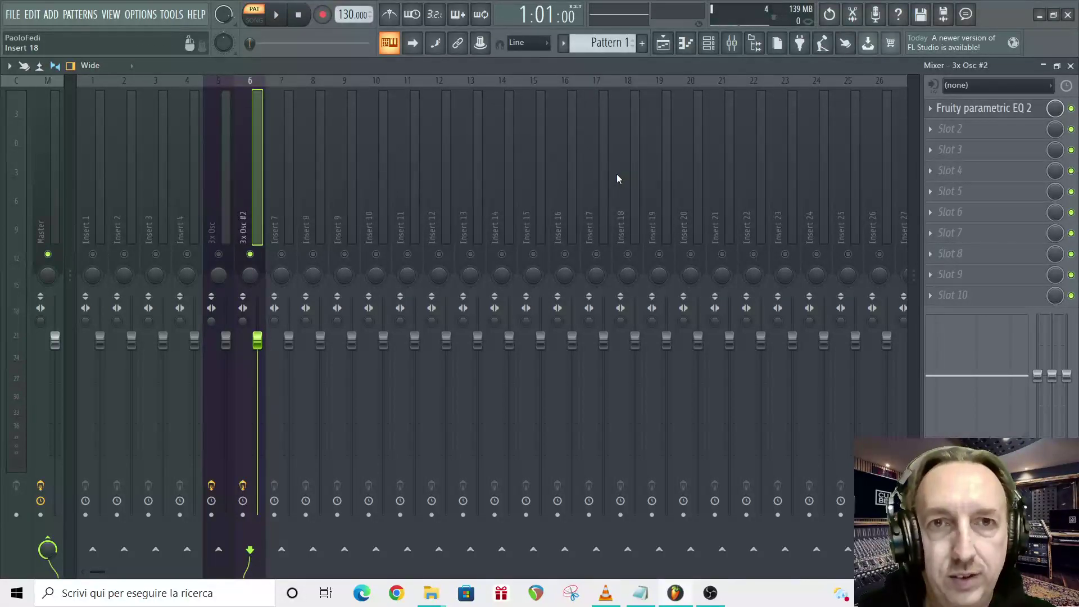
Step: Hide the mixer and show the channel rack
key(F9)
click(709, 43)
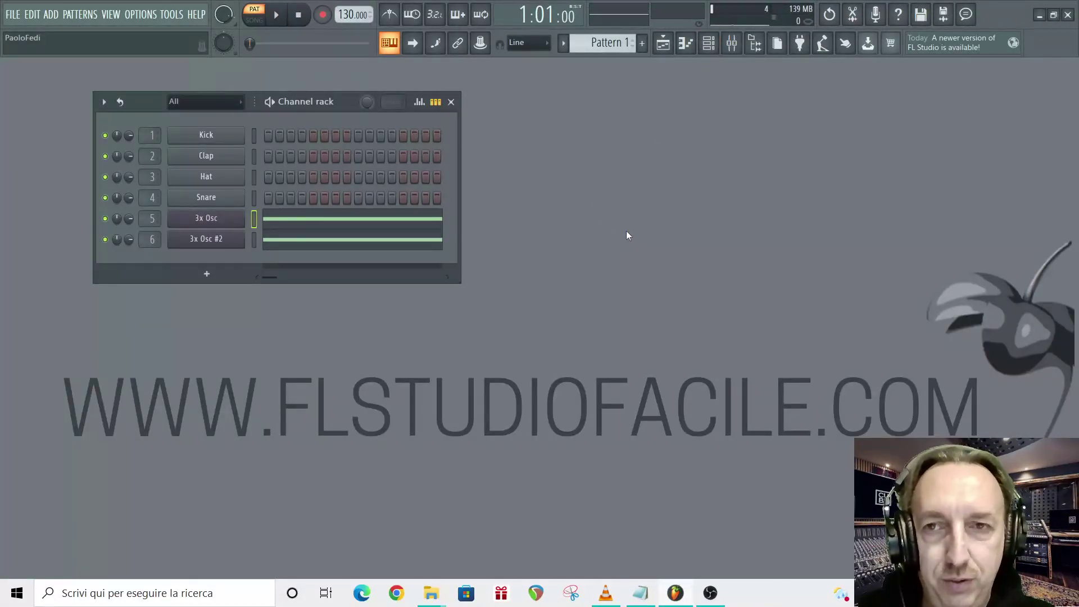
Step: Replace the 3x Osc #2 channel's instrument with Harmless and close the channel rack
right_click(207, 243)
mouse_move(319, 352)
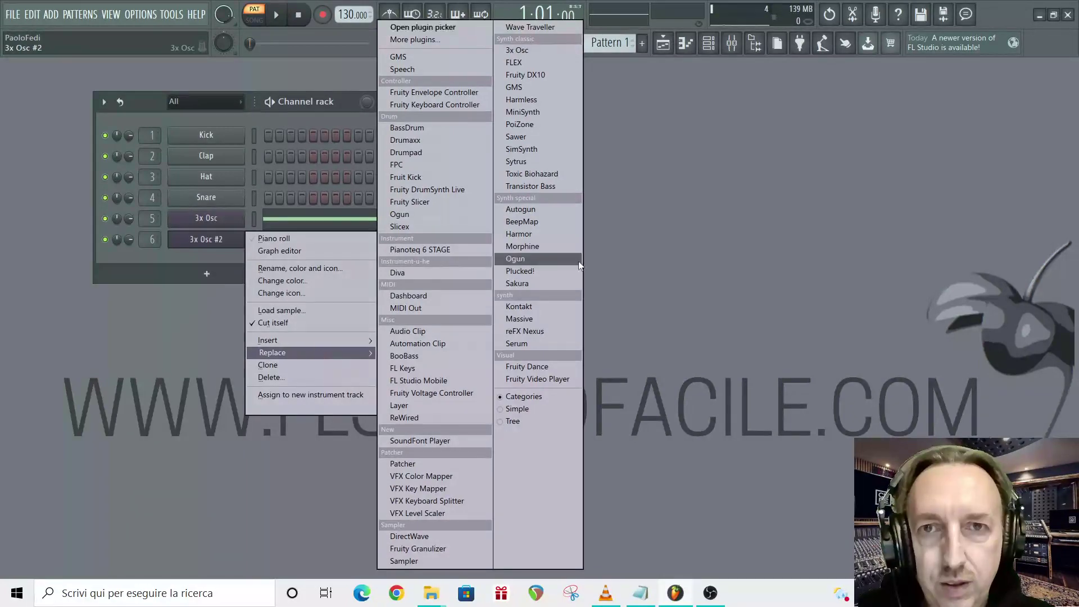
click(521, 100)
click(454, 101)
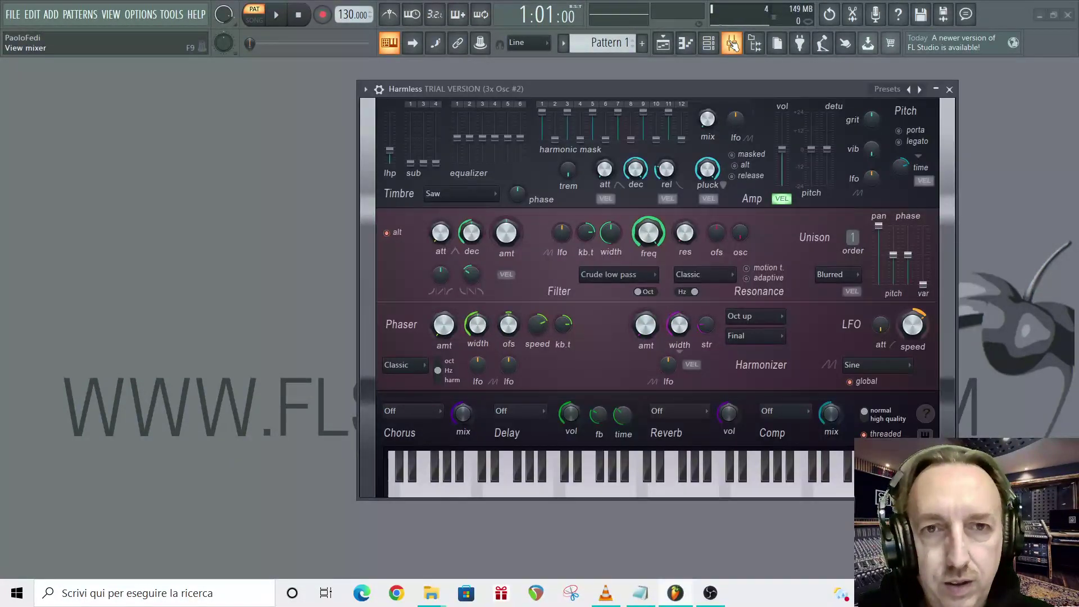
Step: In the 3x Osc #2 EQ, raise band 7's low-pass cutoff to just under 1 kHz and boost band 1 by about 6 dB near 140 Hz
click(732, 44)
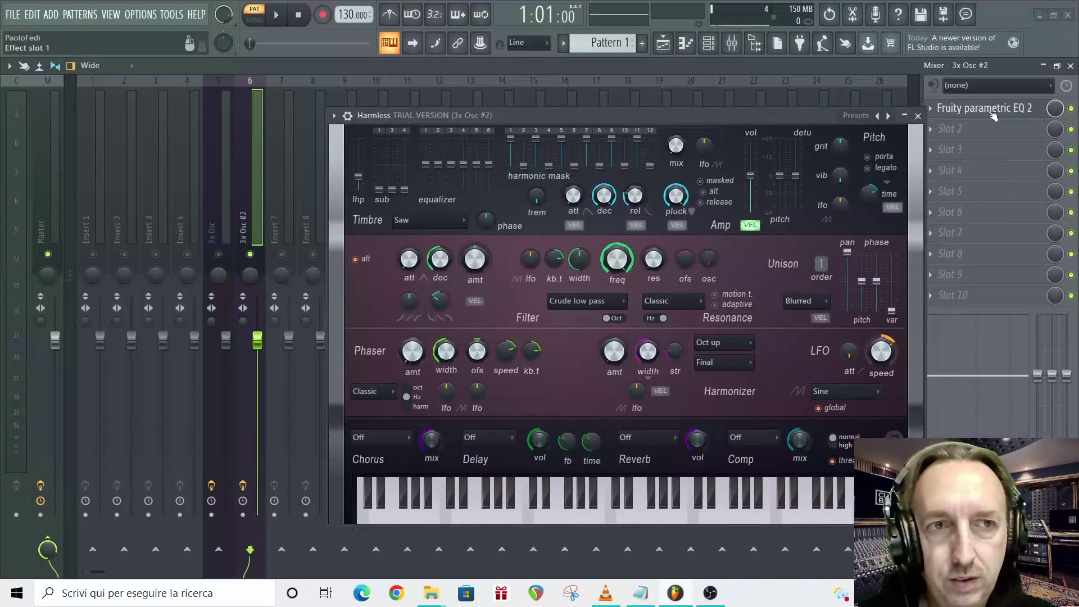
click(993, 113)
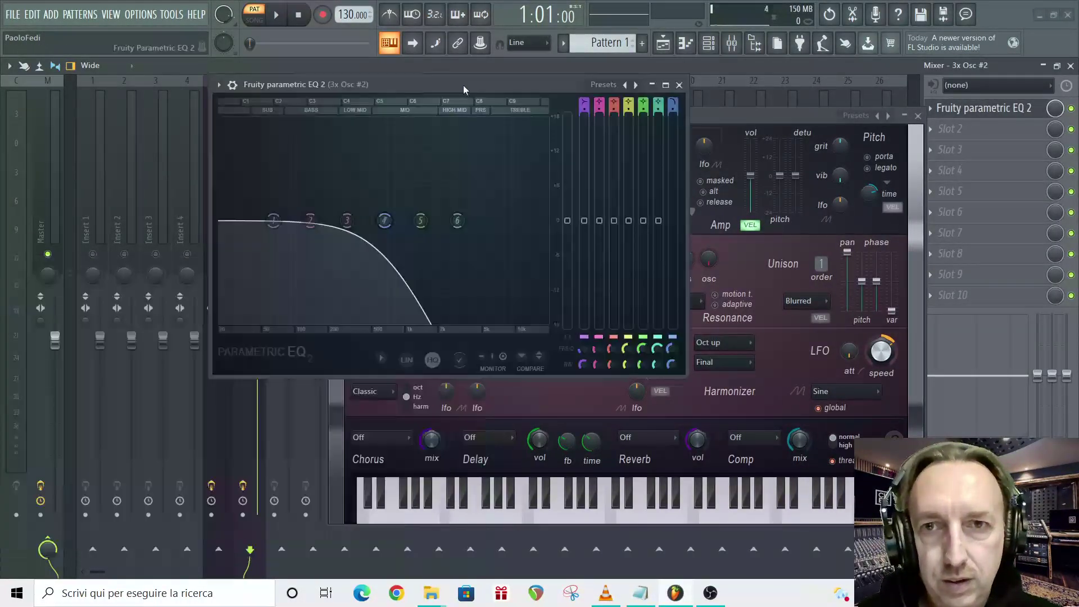
double_click(463, 86)
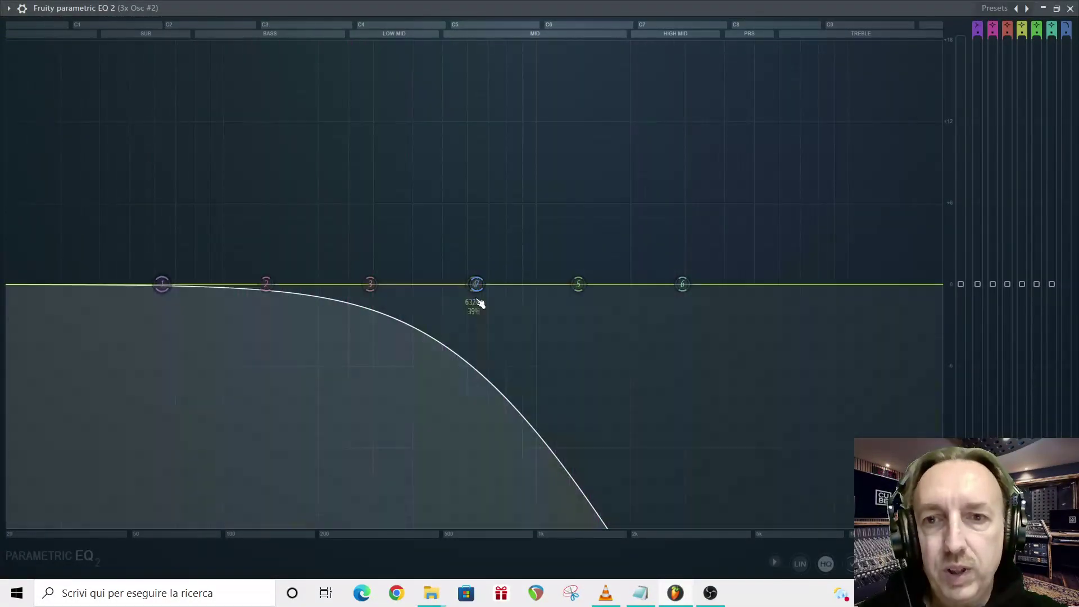
drag(477, 284, 532, 284)
drag(161, 284, 277, 205)
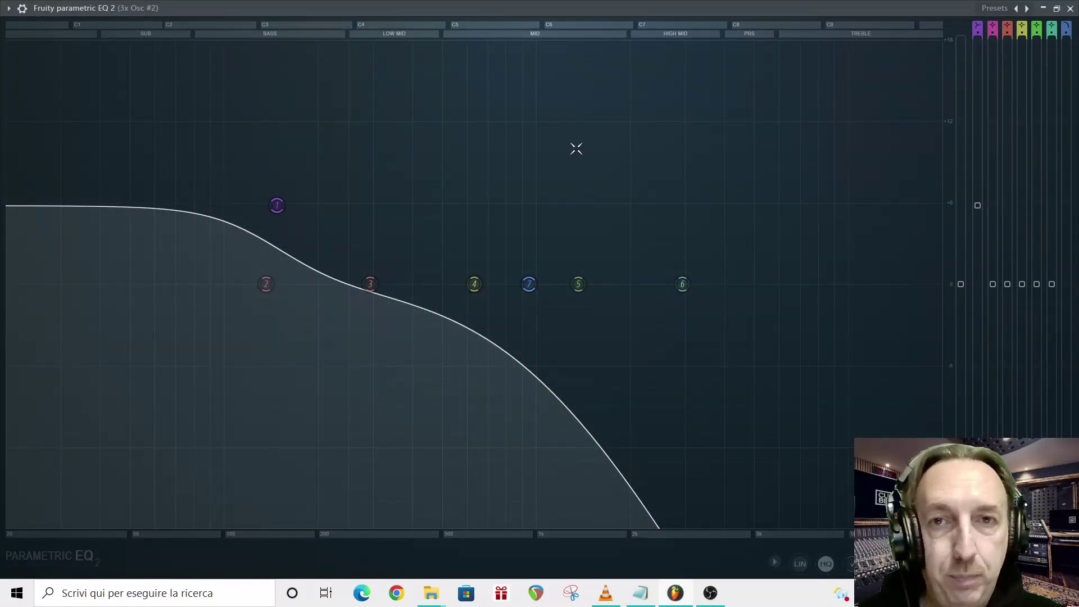
key(Escape)
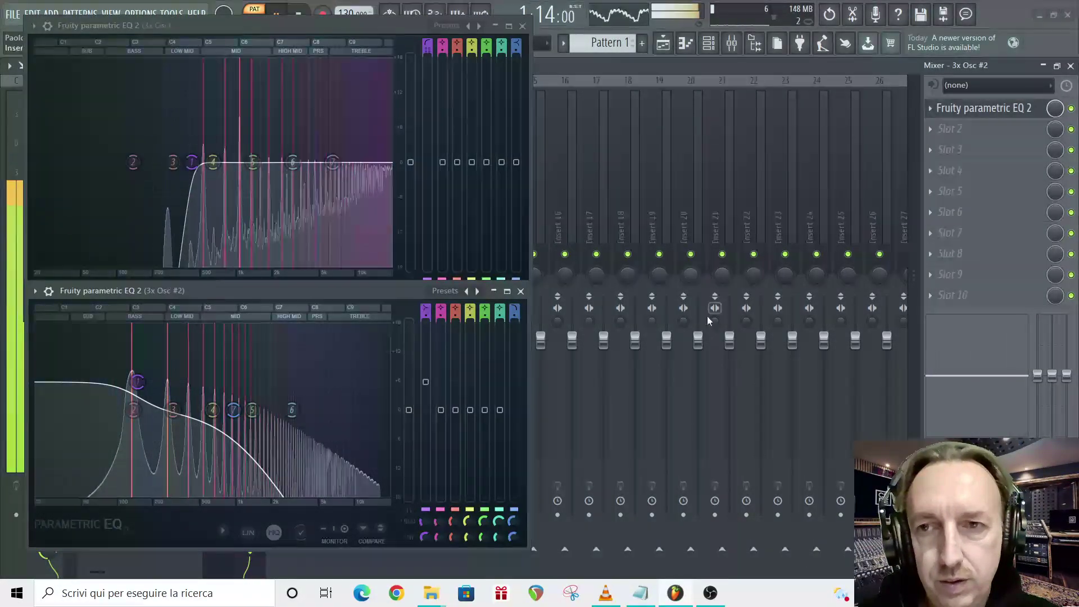
key(space)
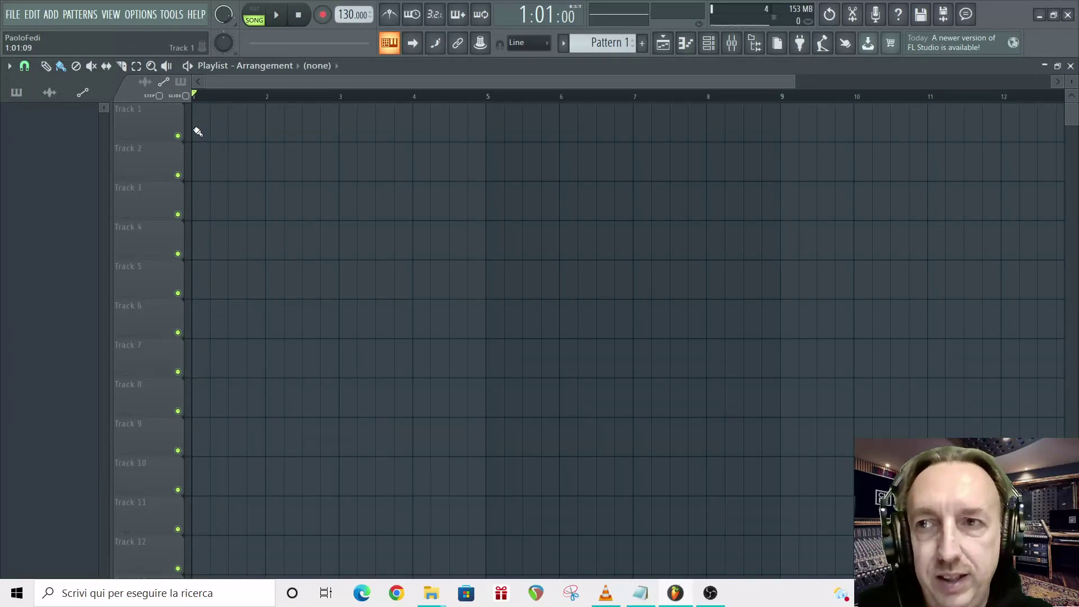
Step: Fill bars 1 to 8 of playlist Track 1 with Pattern 1 and open the 3x Osc track's EQ from the mixer
drag(198, 131, 704, 132)
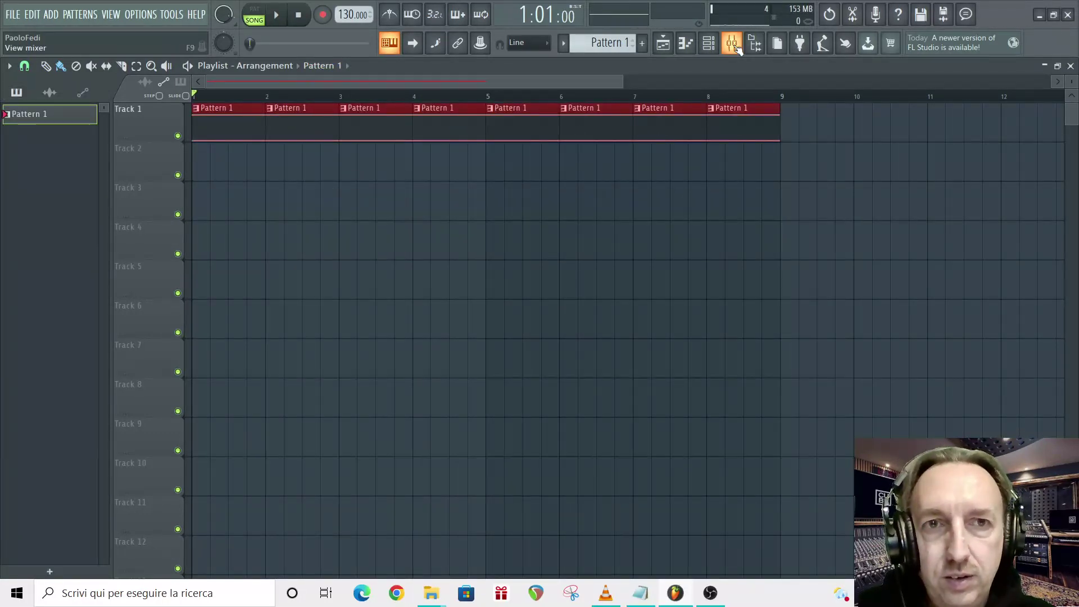
click(734, 46)
click(916, 102)
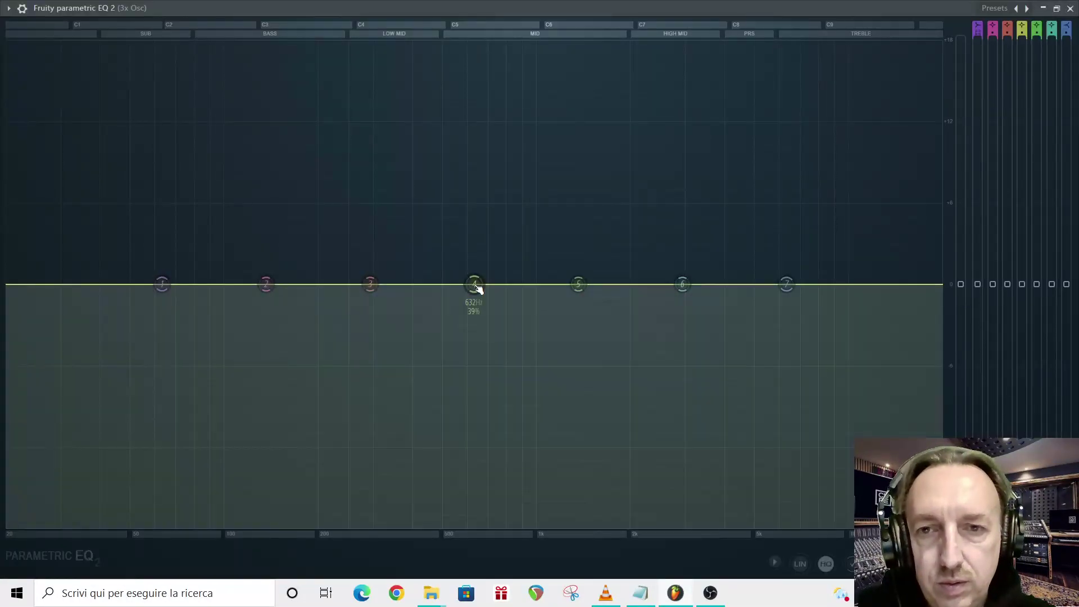
Step: Create an automation clip for the band 4 level in the 3x Osc EQ
drag(474, 284, 458, 183)
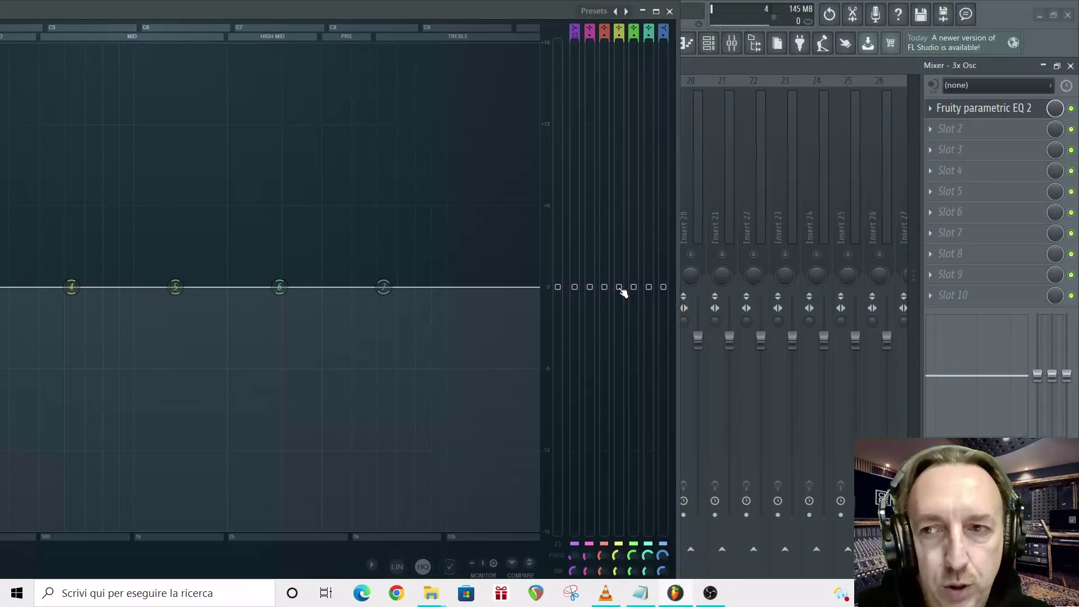
mouse_move(620, 288)
mouse_down()
mouse_move(621, 229)
mouse_move(621, 313)
mouse_move(618, 287)
mouse_up()
right_click(619, 287)
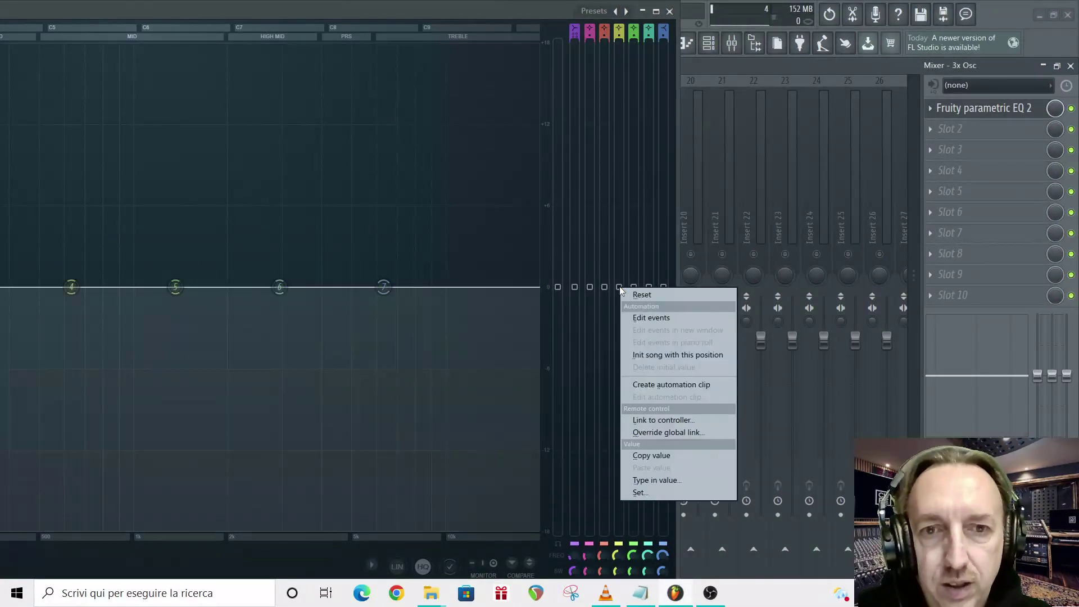
click(722, 383)
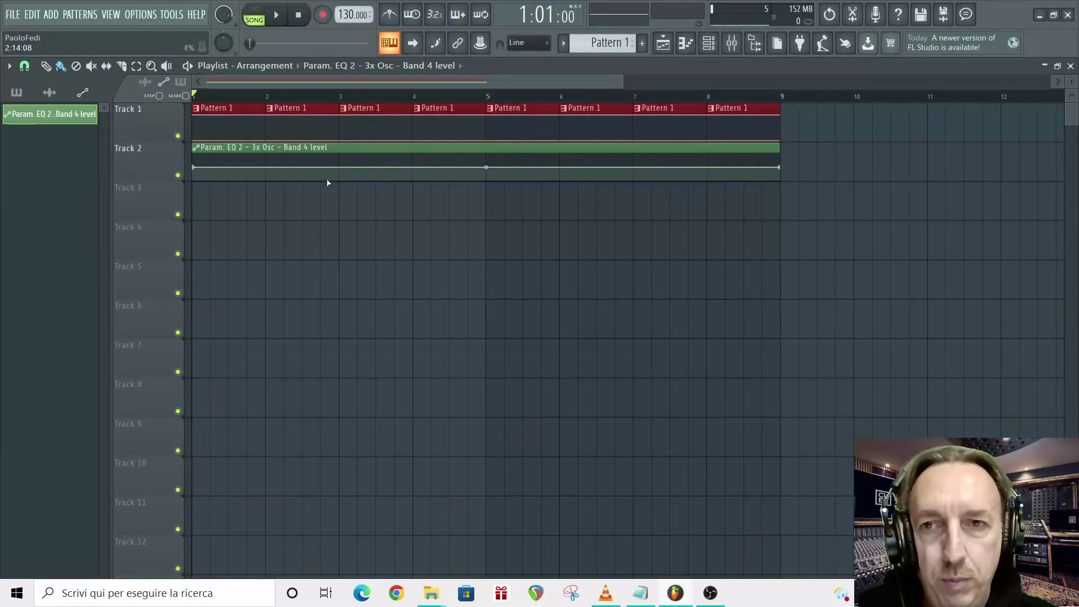
Step: Add alternating high and low points to the band 4 level automation clip, and play the song to hear the sweep
right_click(523, 173)
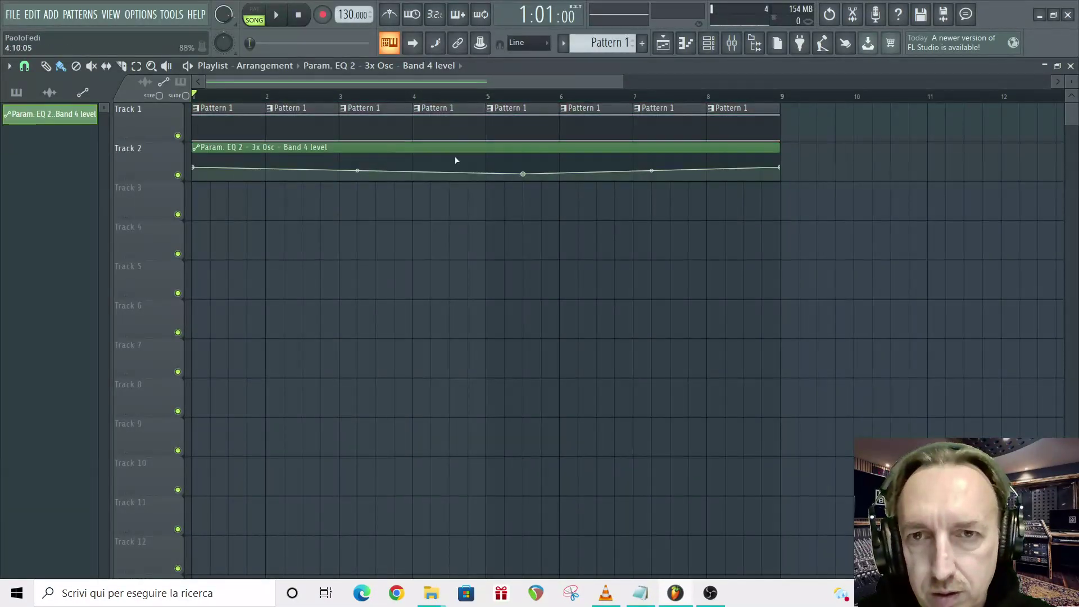
right_click(339, 157)
right_click(670, 156)
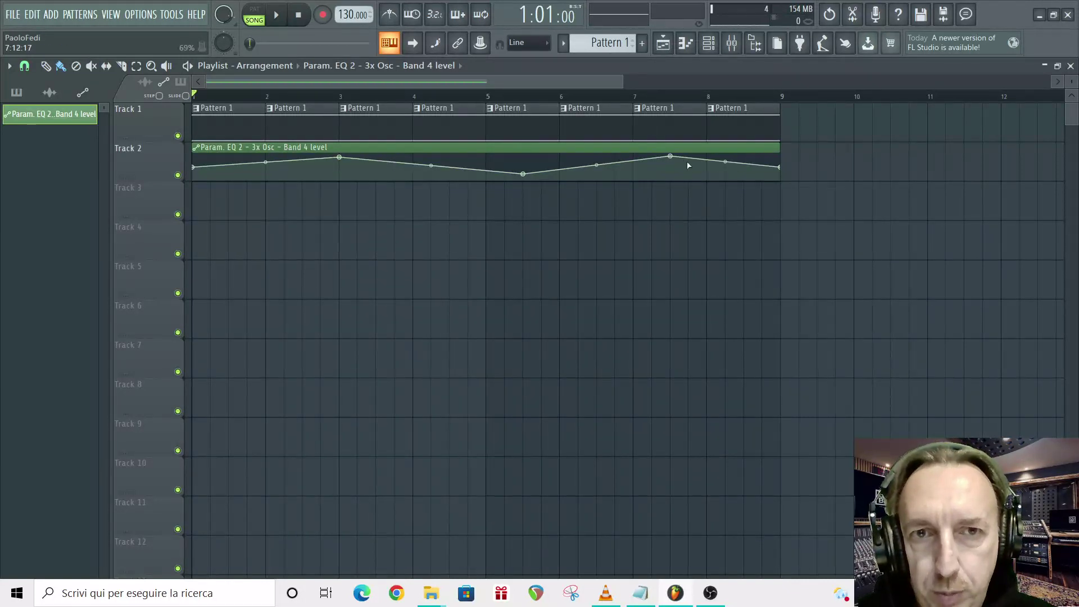
right_click(742, 175)
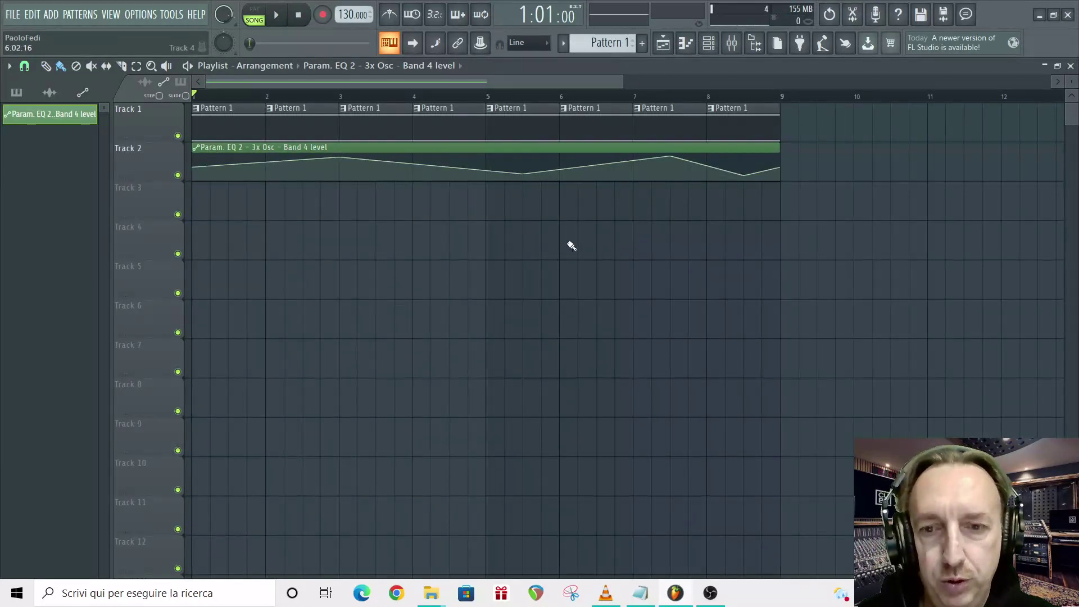
key(space)
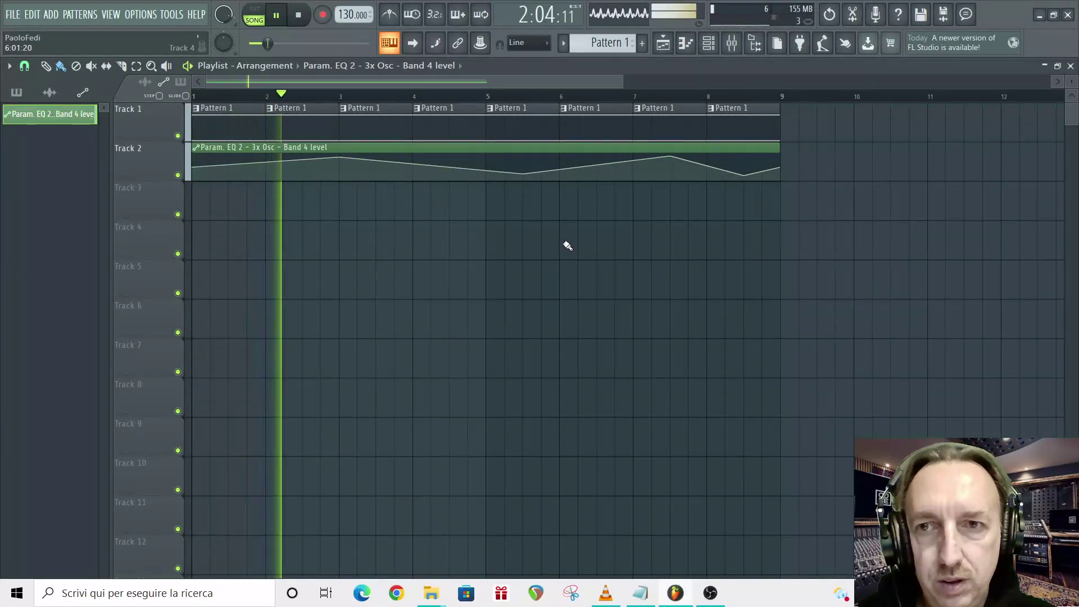
key(space)
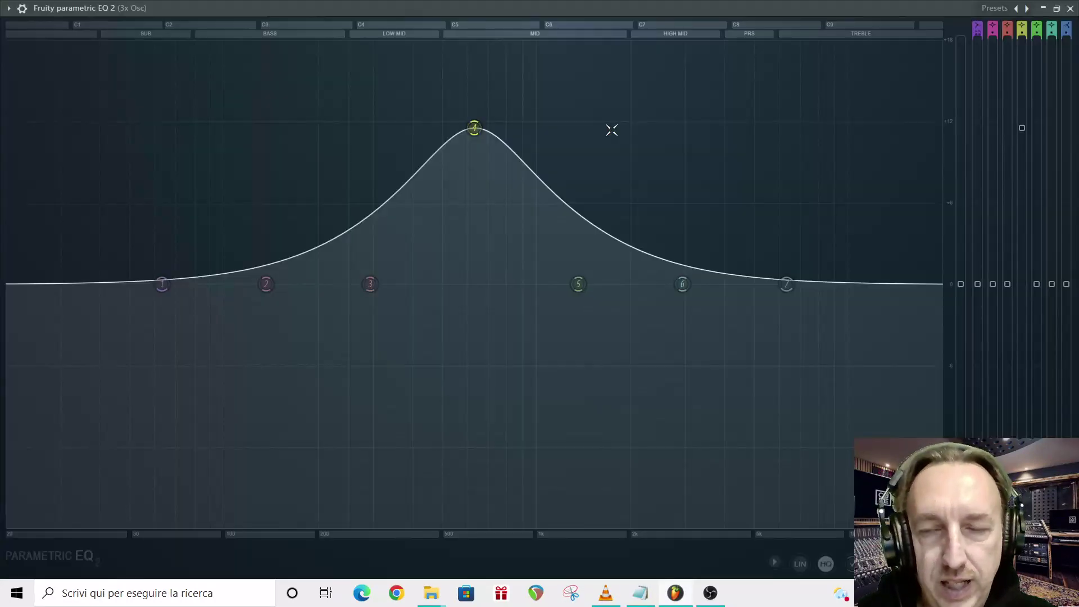
key(space)
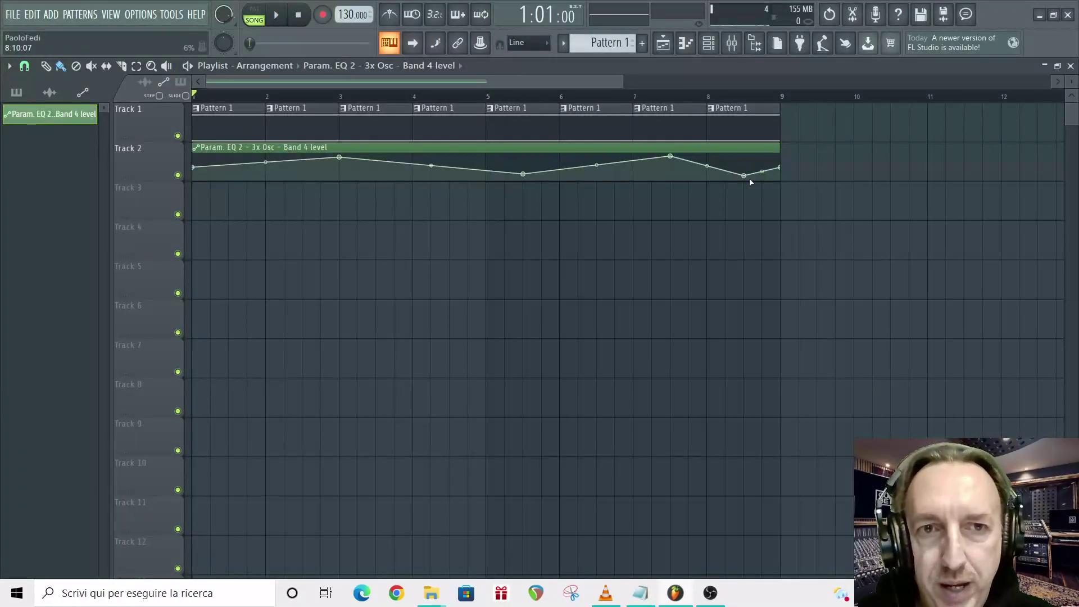
Step: Delete the four intermediate points from the band 4 level automation clip
right_click(748, 176)
click(751, 181)
right_click(672, 157)
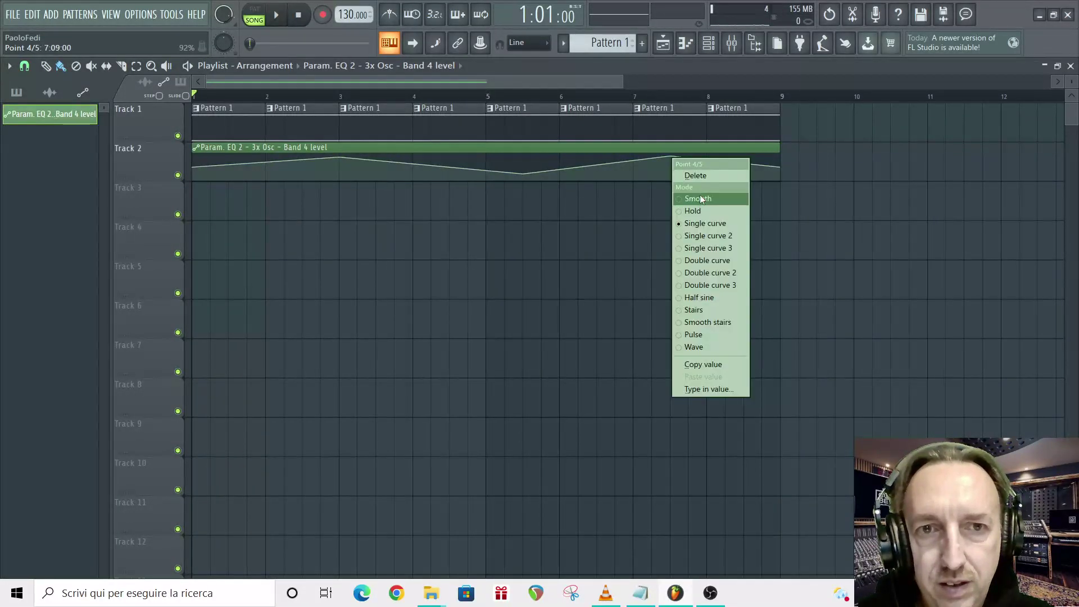
click(692, 177)
right_click(523, 174)
click(556, 192)
right_click(340, 157)
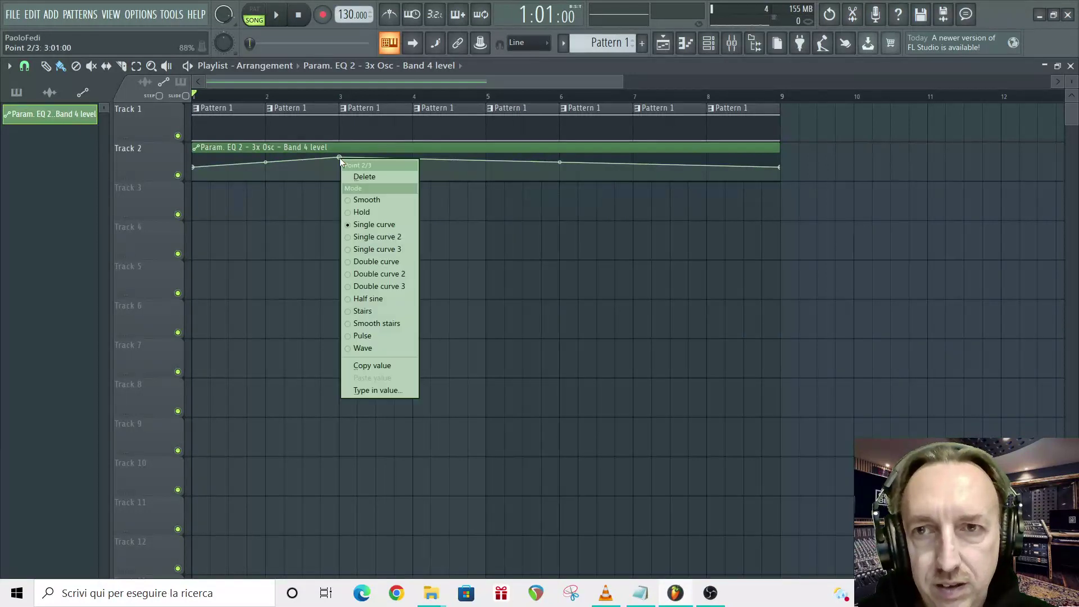
click(361, 178)
Step: Turn the band 4 level automation into a Wave curve, with its start point at 17% and end point at 75%, and play the song
drag(193, 167, 193, 178)
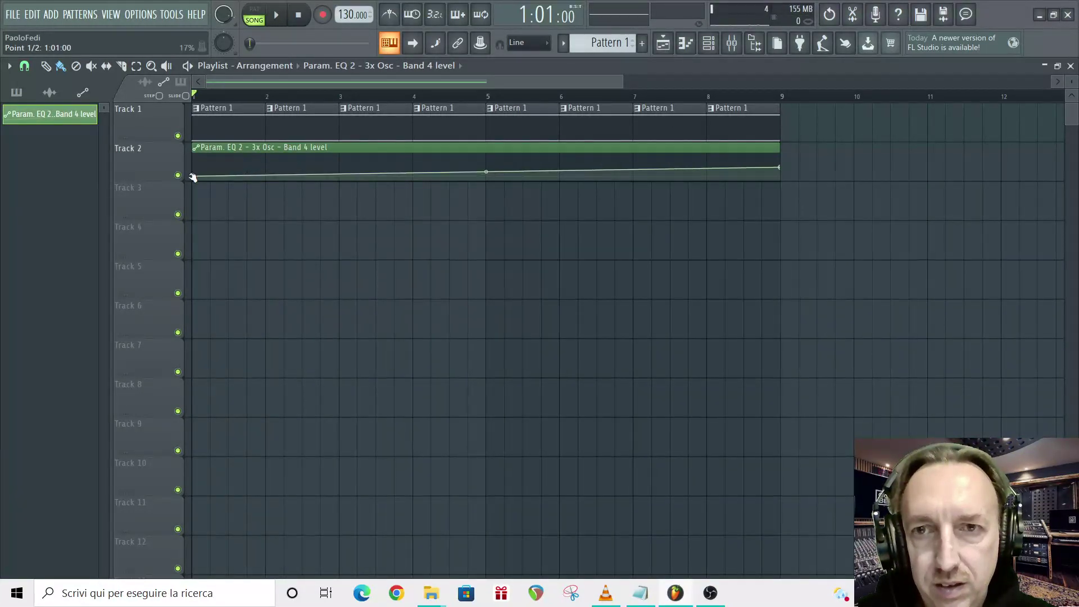
drag(779, 167, 785, 162)
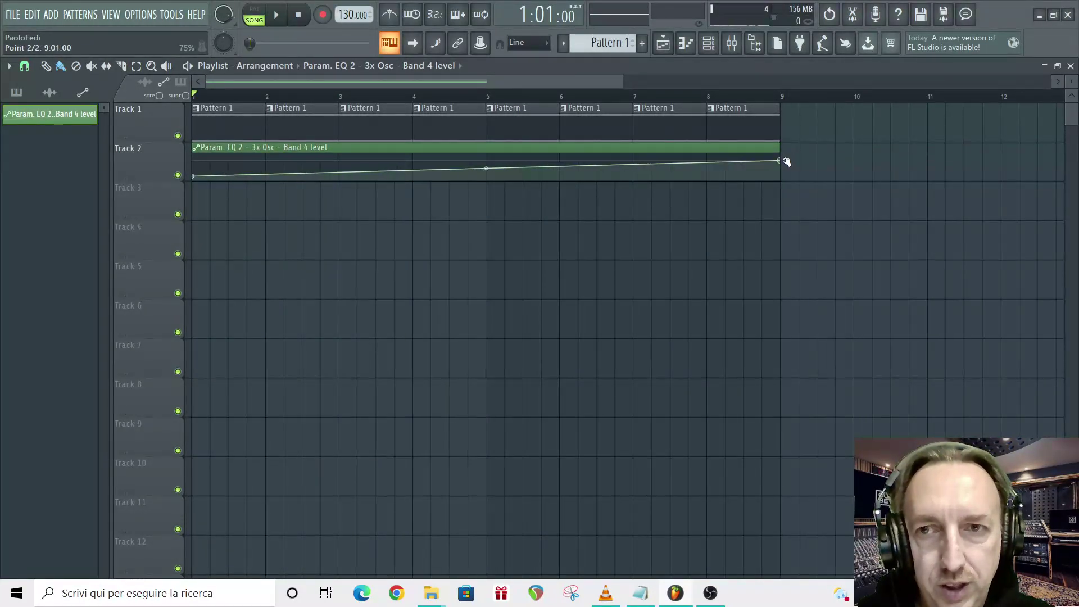
right_click(780, 162)
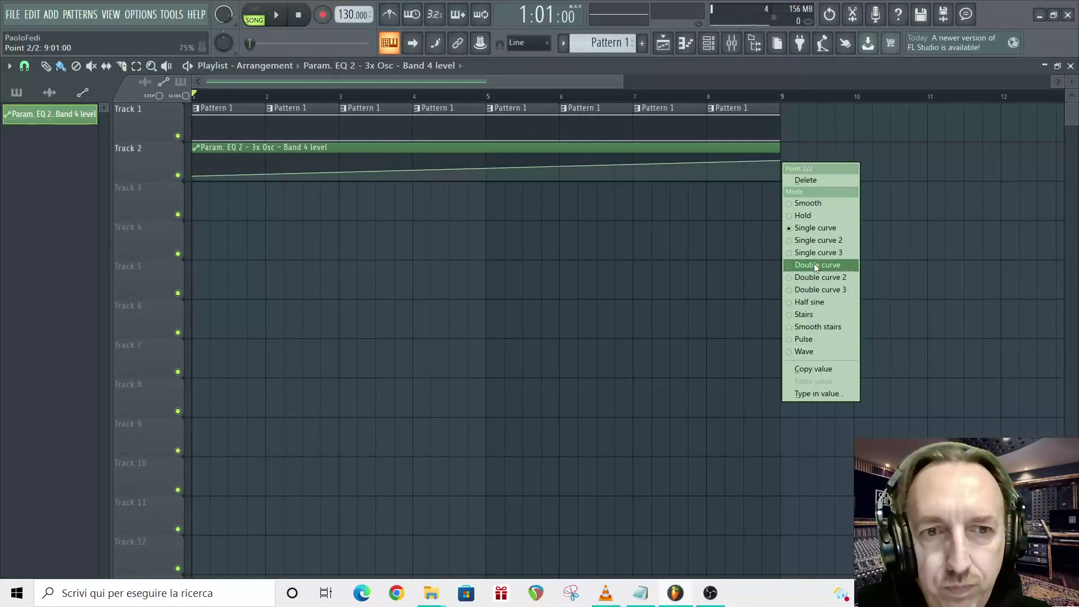
click(820, 352)
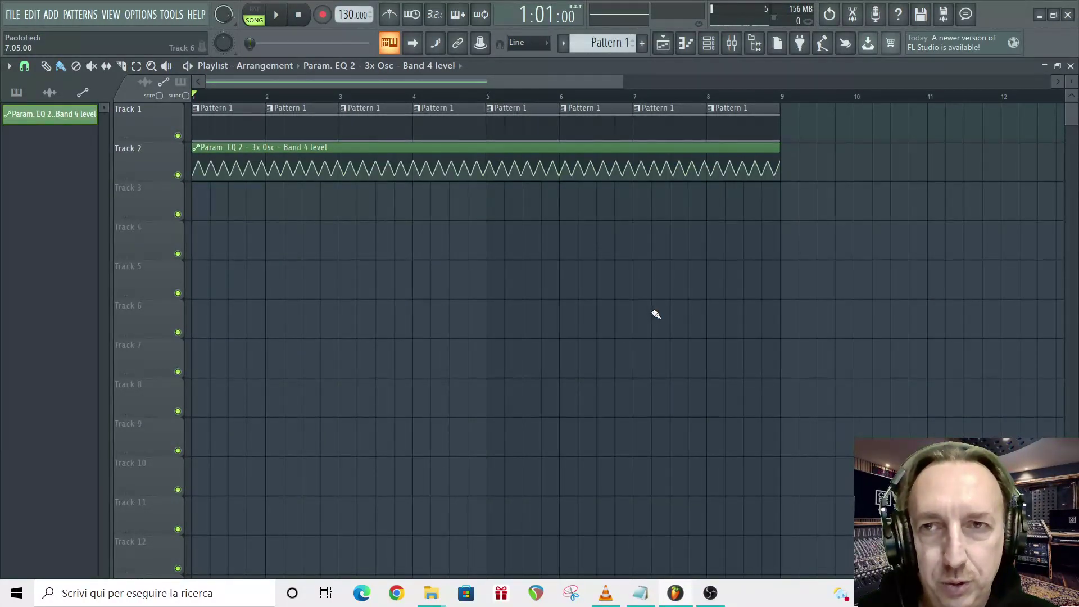
key(space)
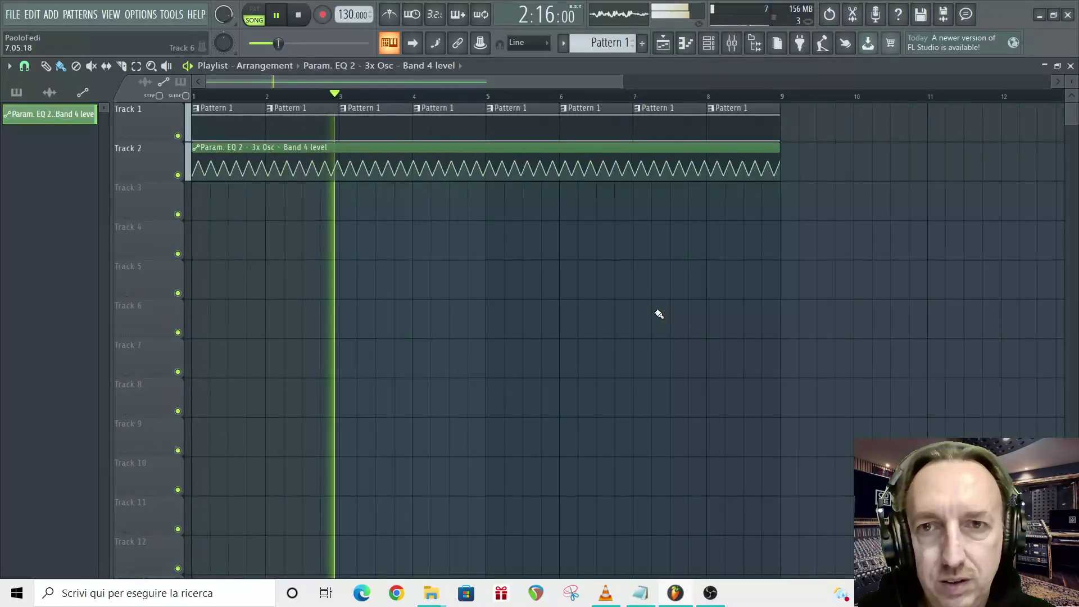
key(space)
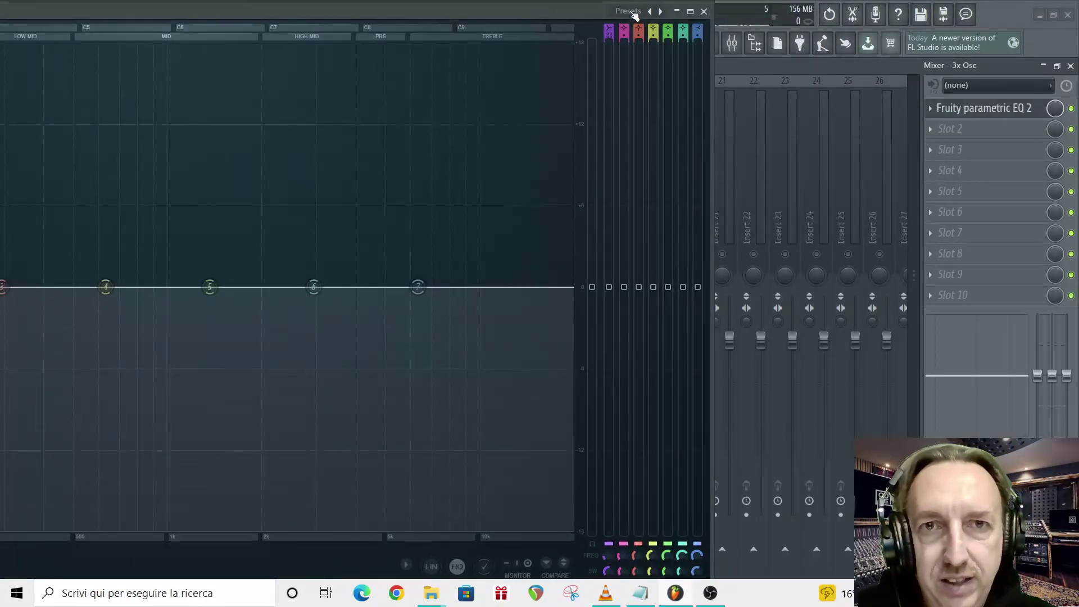
Step: Load the Old Telephone preset in the 3x Osc EQ and reposition its window to show the full curve
click(634, 11)
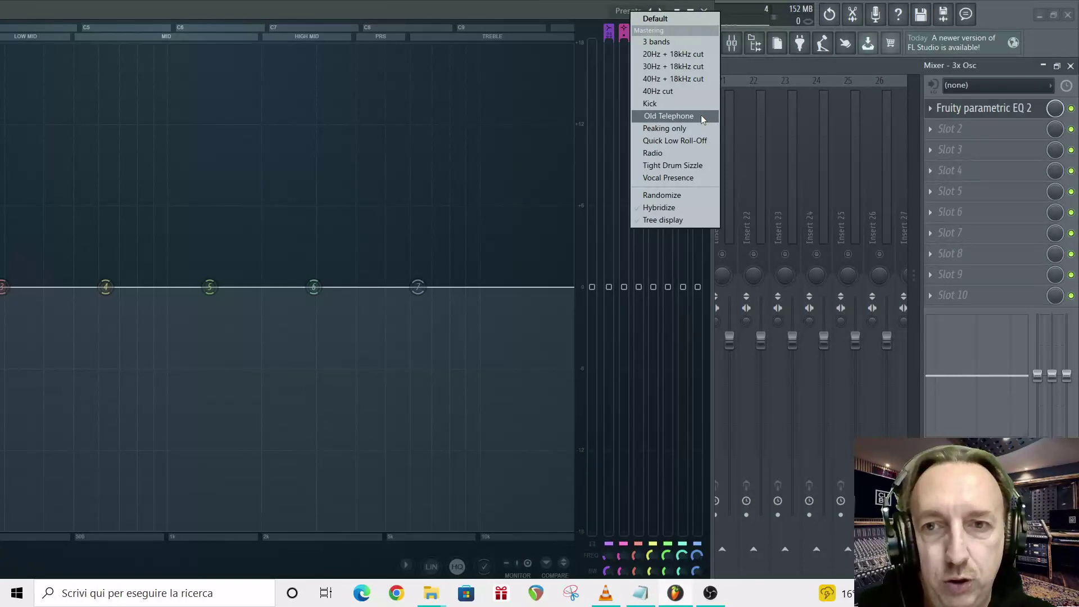
click(668, 116)
drag(435, 10, 689, 19)
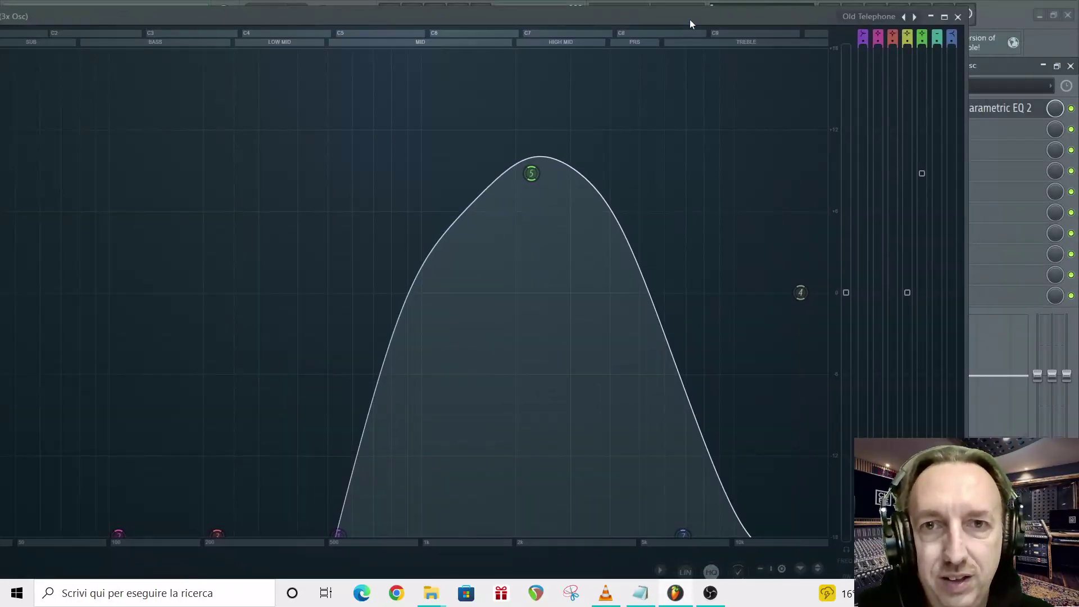
Step: Switch the 3x Osc EQ to the Radio preset and start playback
click(879, 18)
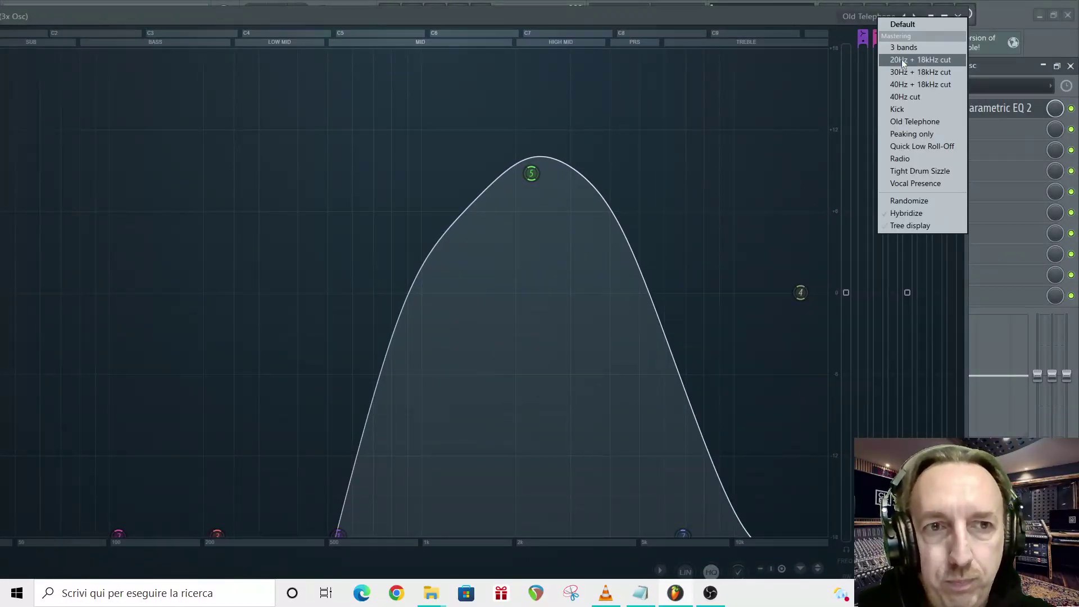
click(905, 154)
key(space)
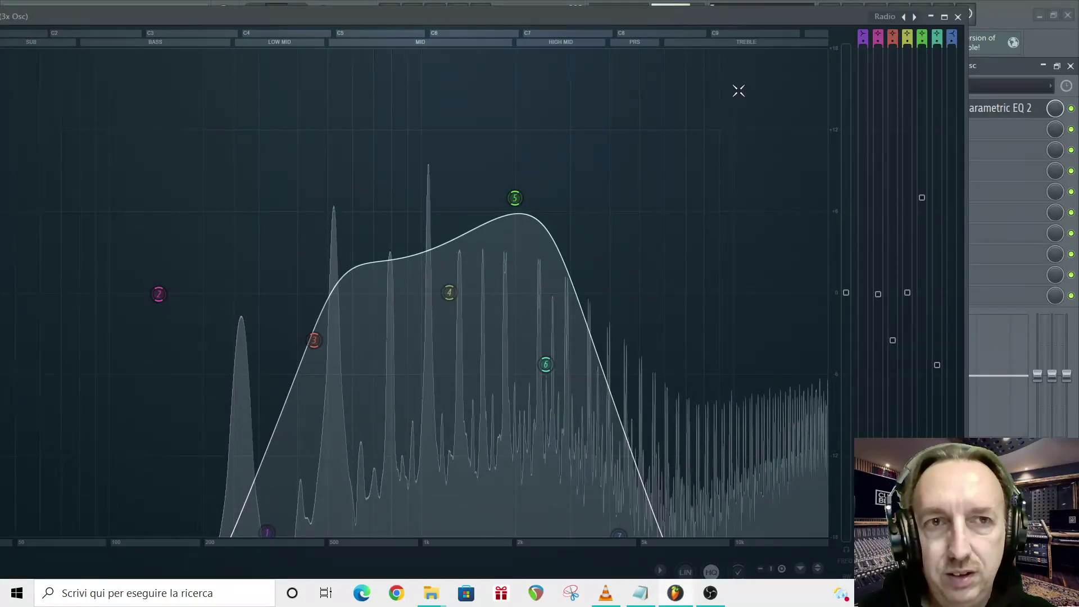
Step: Switch the 3x Osc EQ back to the Old Telephone preset during playback and stop after listening
click(888, 19)
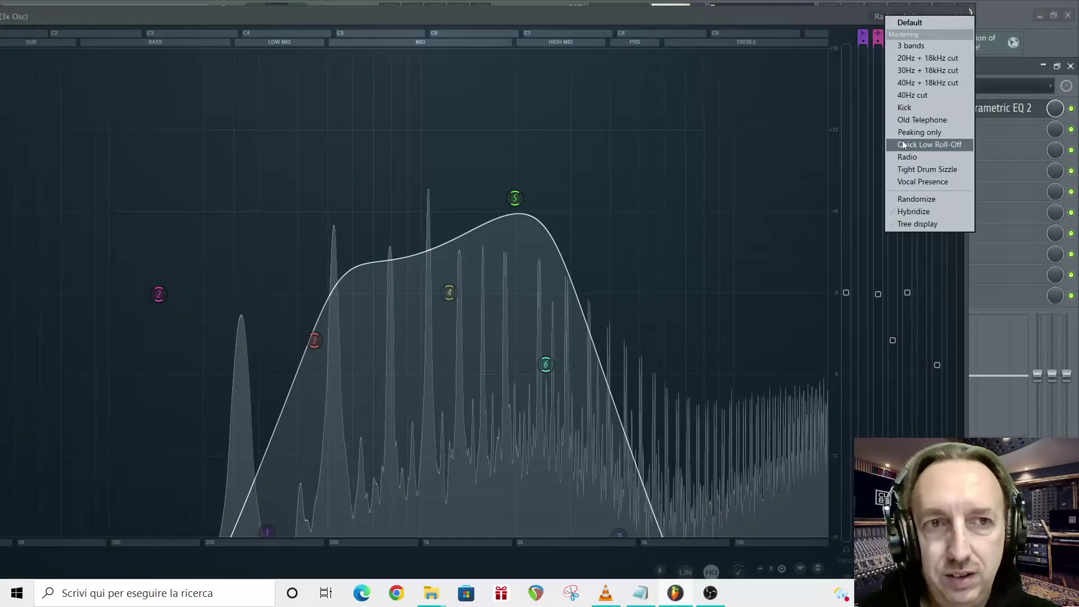
click(908, 119)
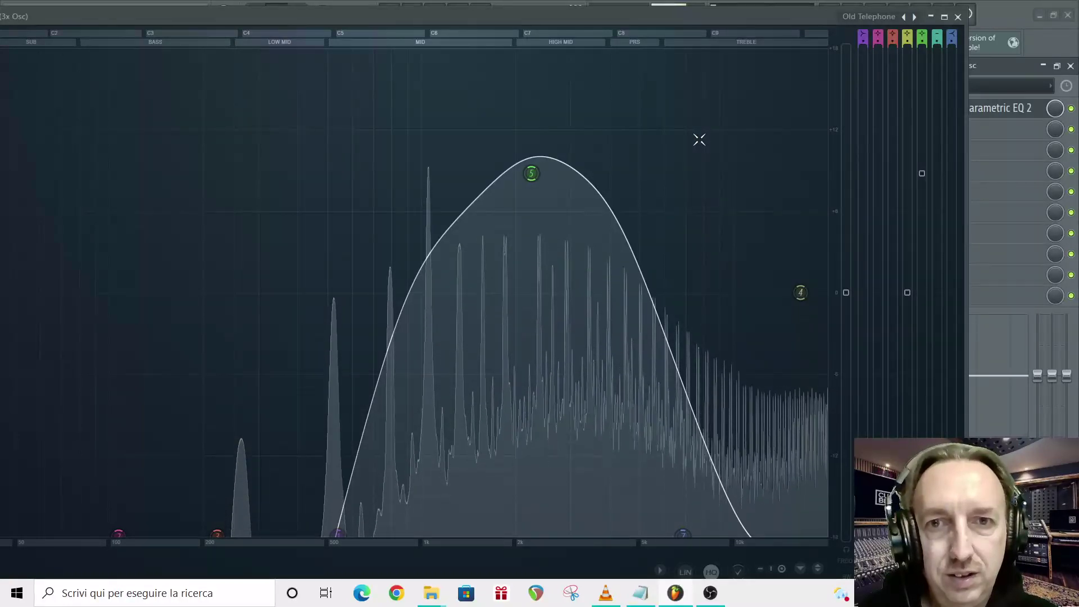
key(space)
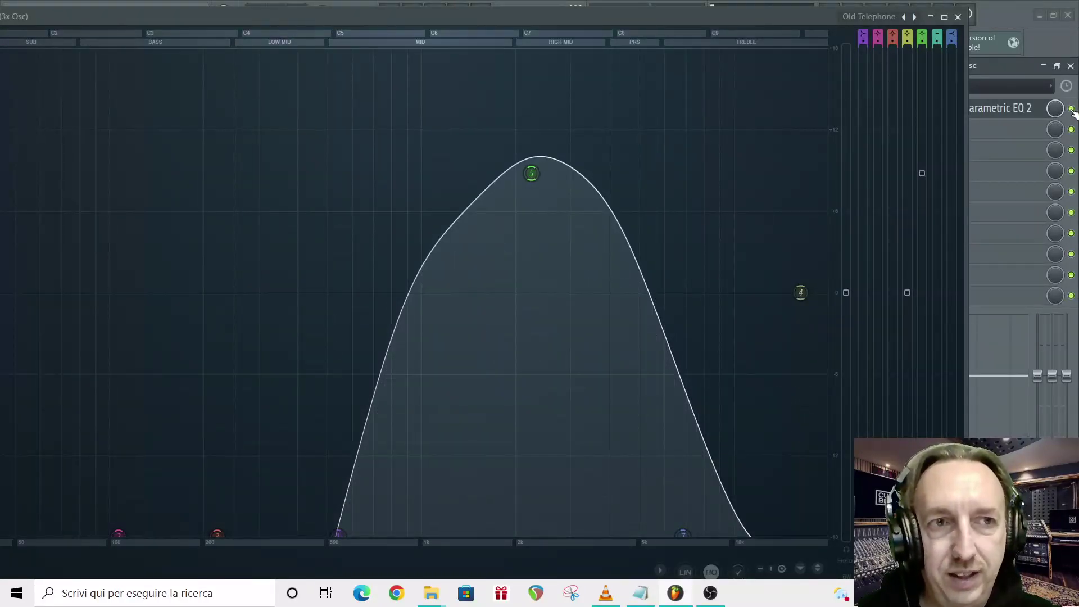
Step: Bypass the 3x Osc EQ effect and play the song to compare the sound with and without it
click(1072, 109)
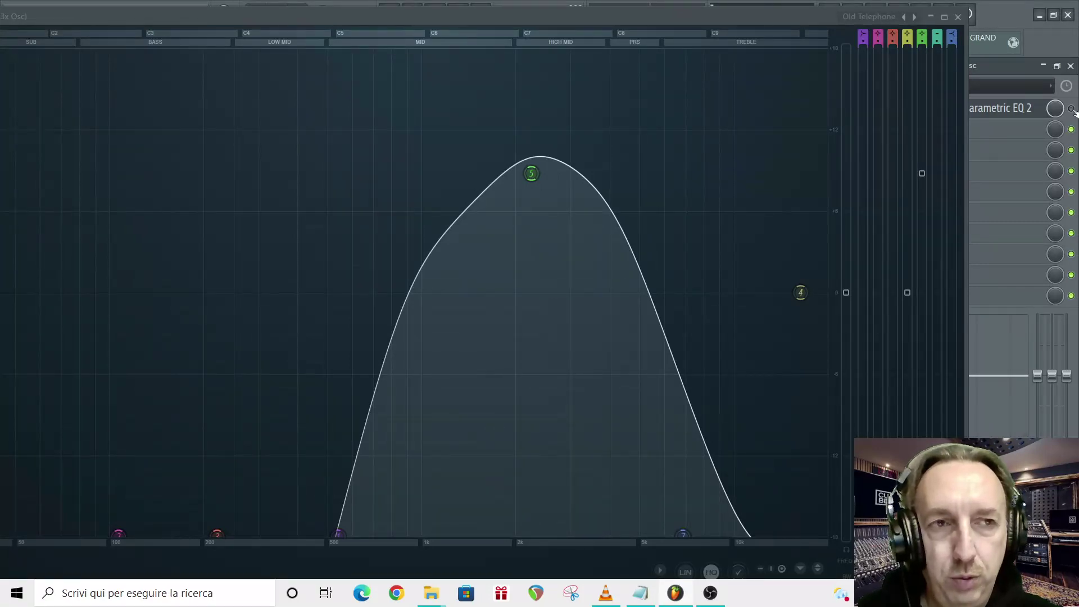
key(space)
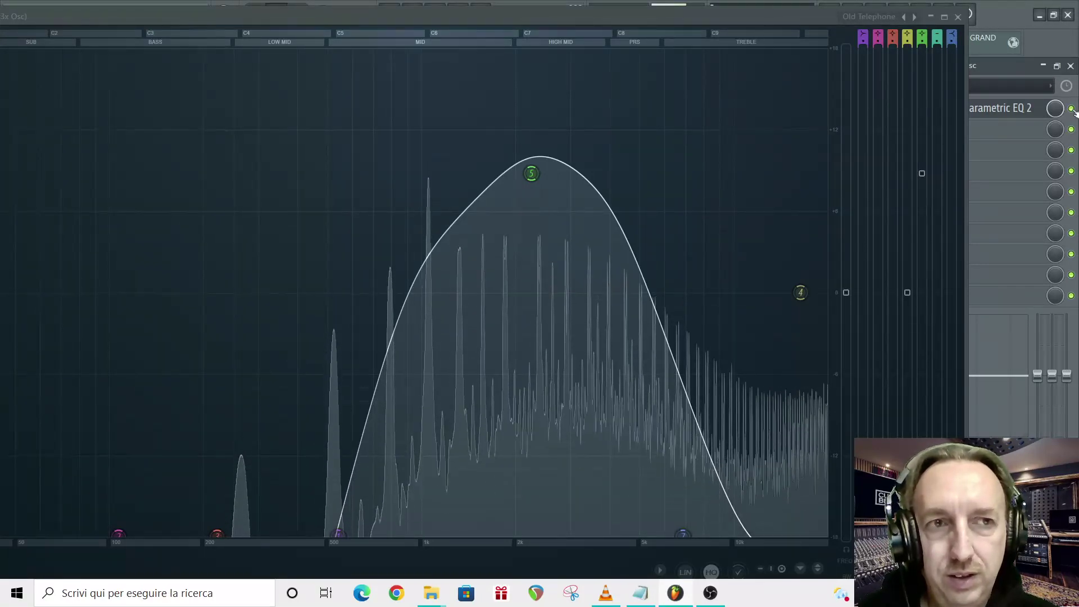